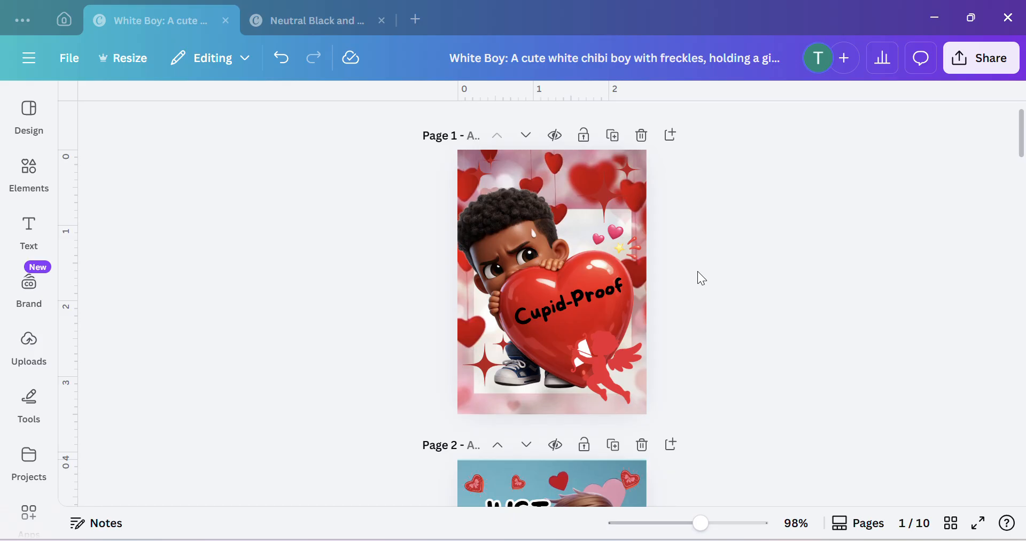
# Look through all ten Valentine card designs at 180% zoom, from page 1 to page 10 and back to the first page.
pyautogui.scroll(-7, 694, 266)
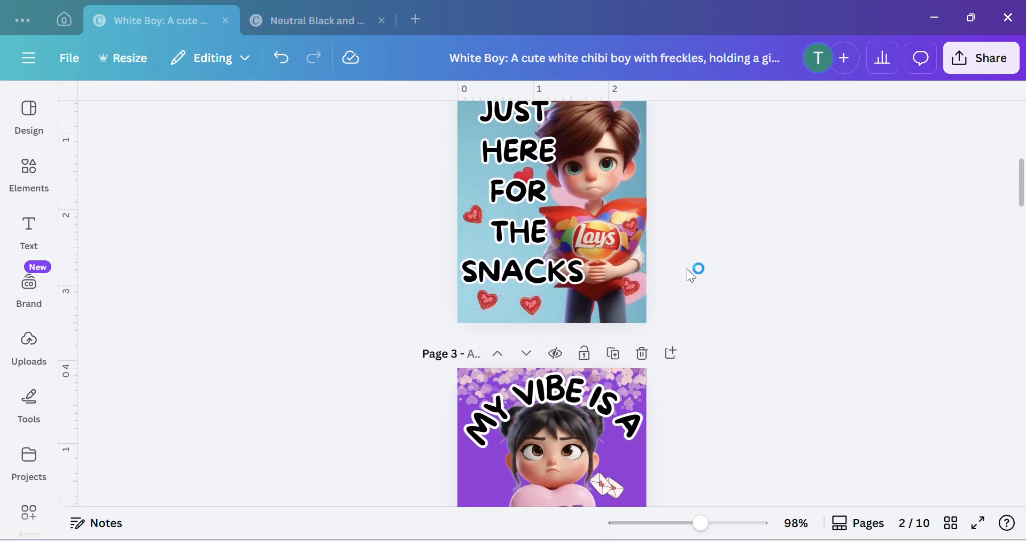
pyautogui.moveTo(701, 523); pyautogui.dragTo(723, 523)
pyautogui.scroll(-9, 760, 284)
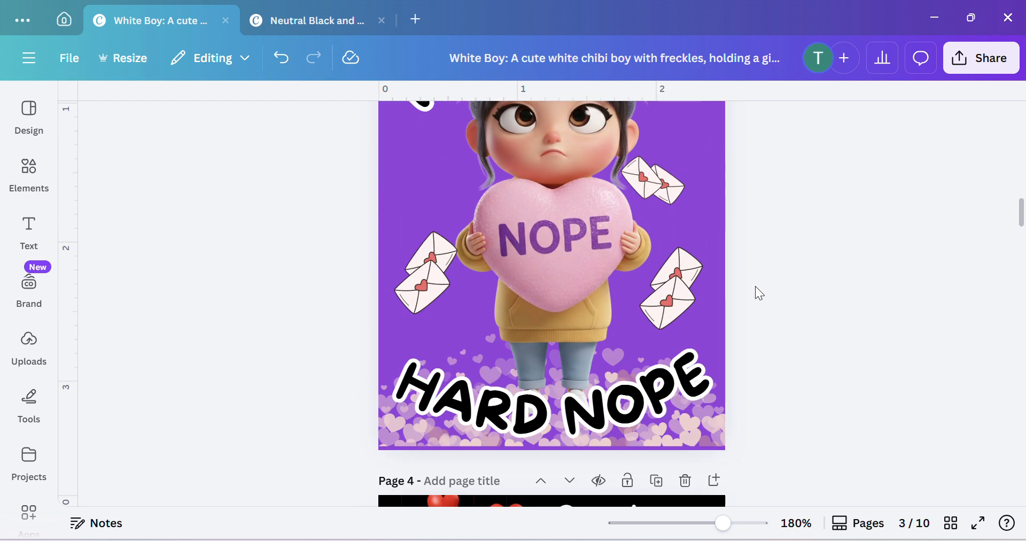
pyautogui.scroll(-9, 750, 290)
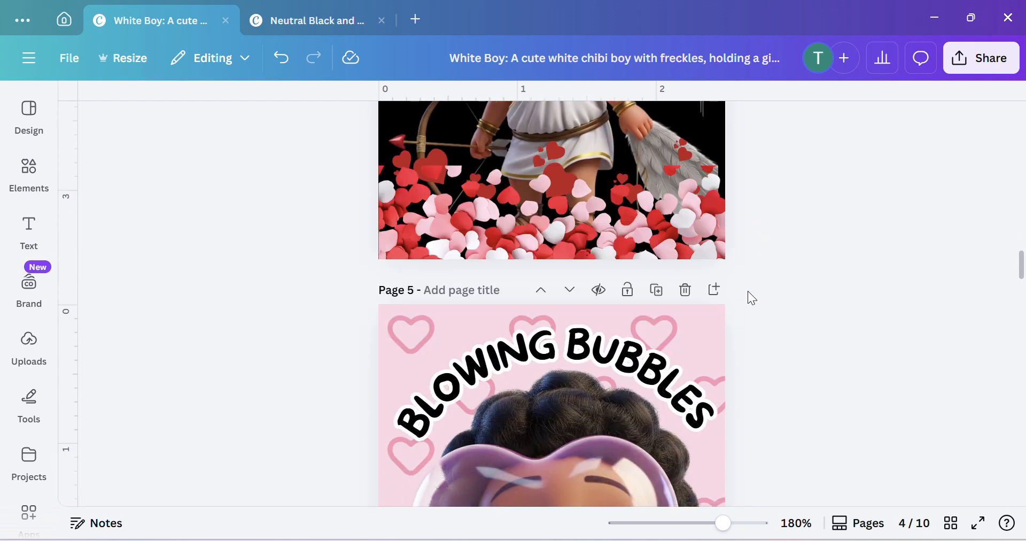
pyautogui.scroll(-6, 743, 288)
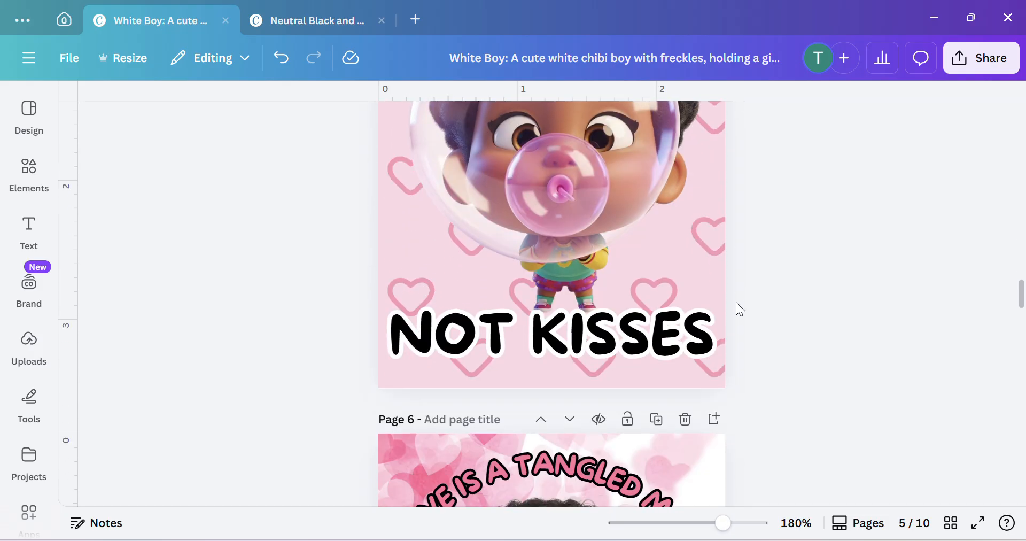
pyautogui.scroll(-4, 736, 303)
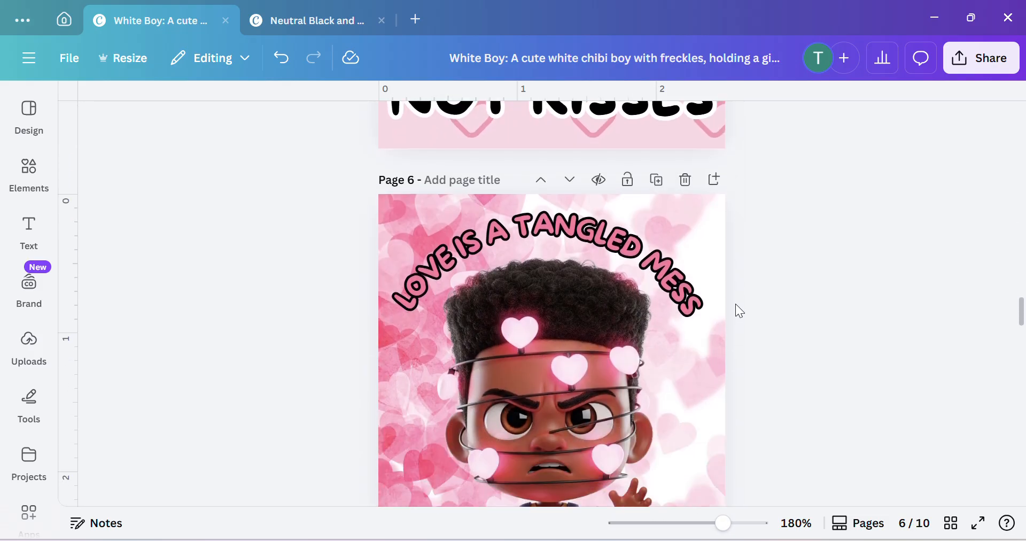
pyautogui.scroll(-2, 734, 306)
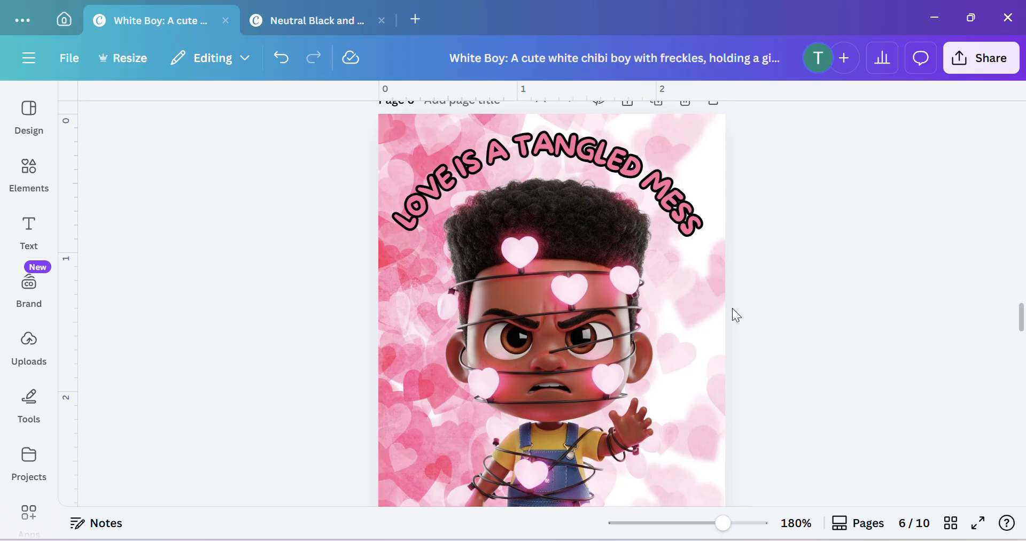
pyautogui.scroll(-7, 733, 309)
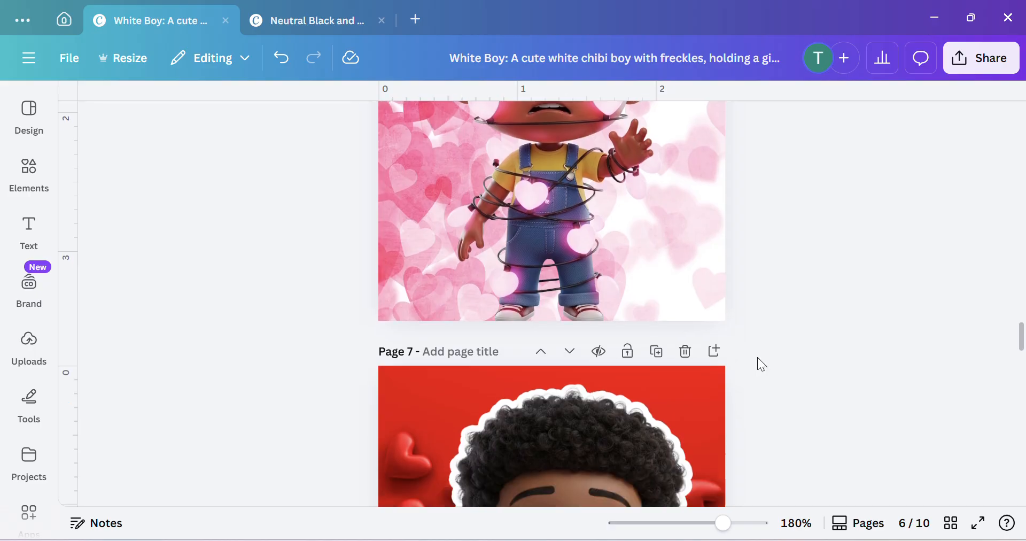
pyautogui.scroll(-10, 759, 363)
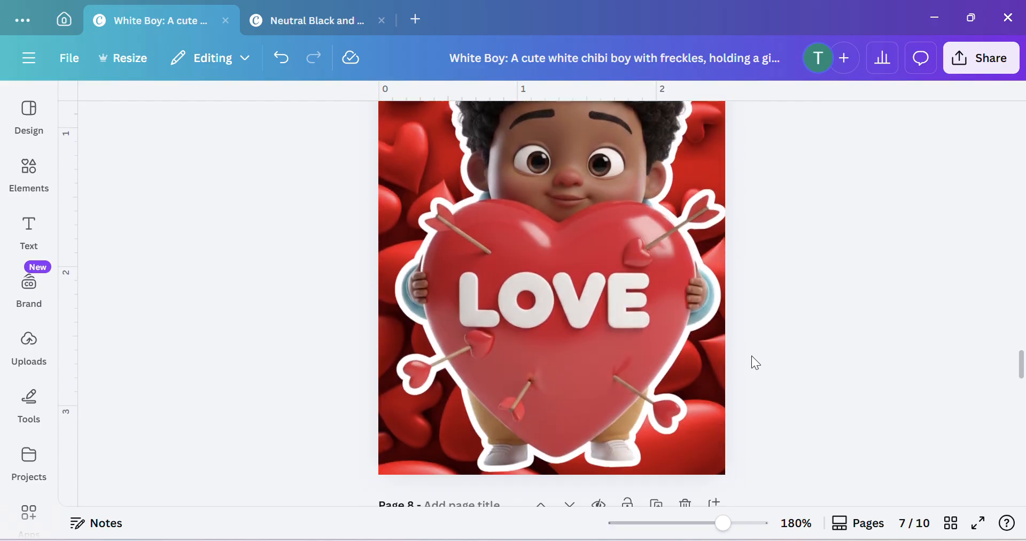
pyautogui.scroll(-4, 755, 362)
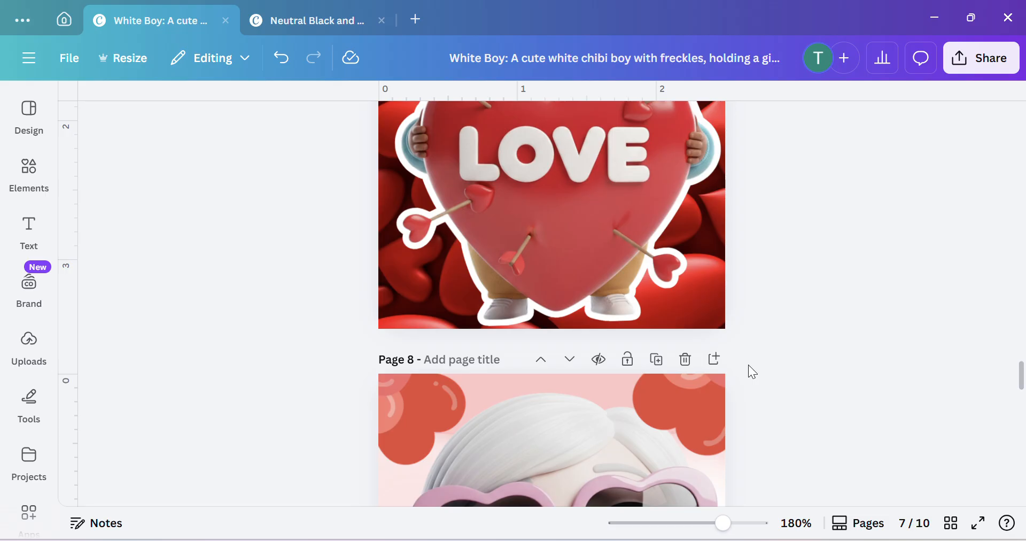
pyautogui.scroll(-5, 749, 375)
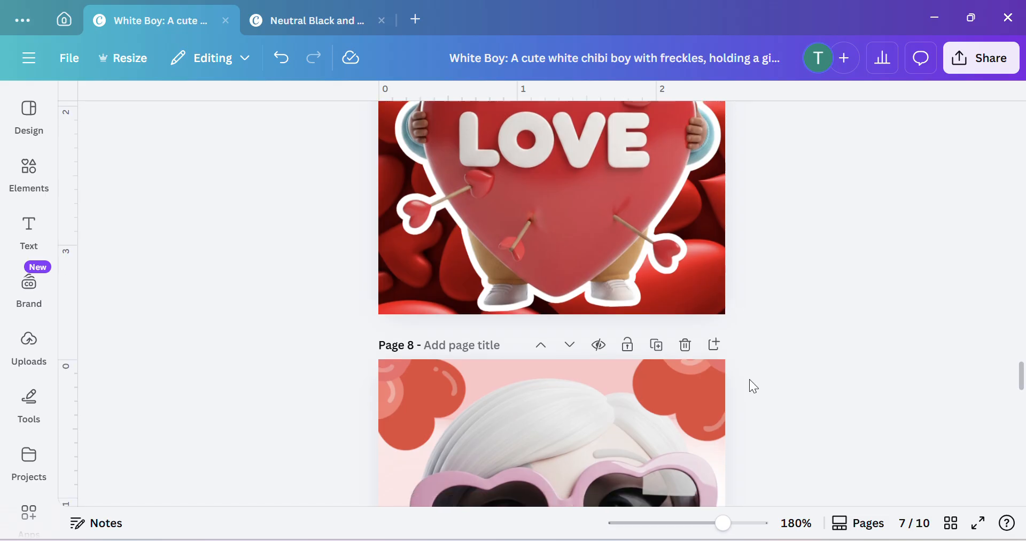
pyautogui.scroll(-15, 508, 339)
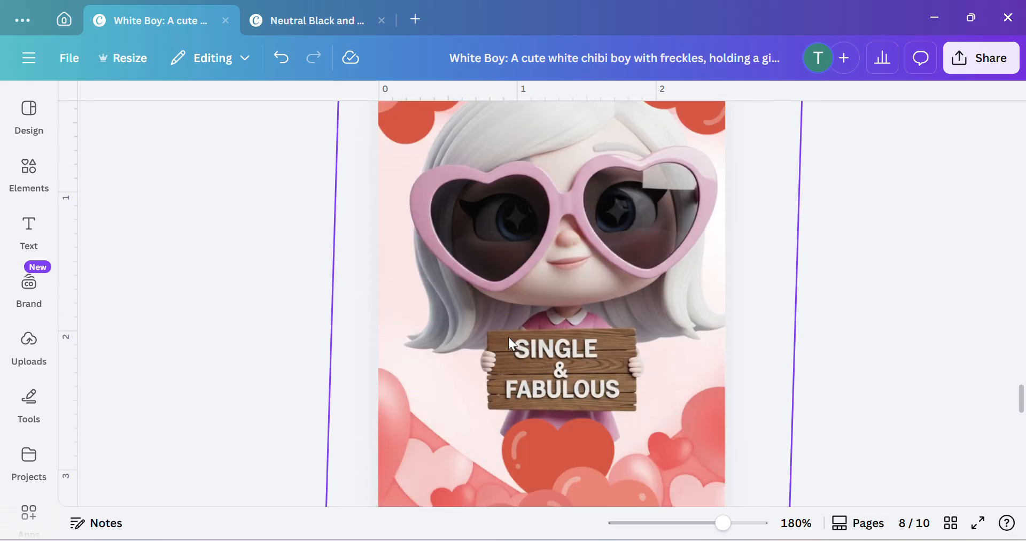
pyautogui.scroll(-15, 508, 339)
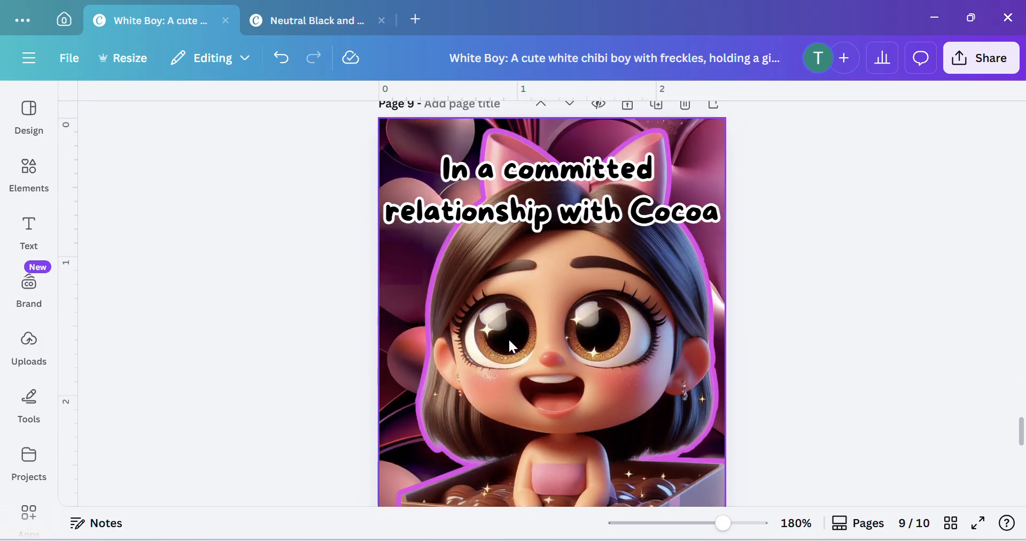
pyautogui.scroll(-5, 514, 338)
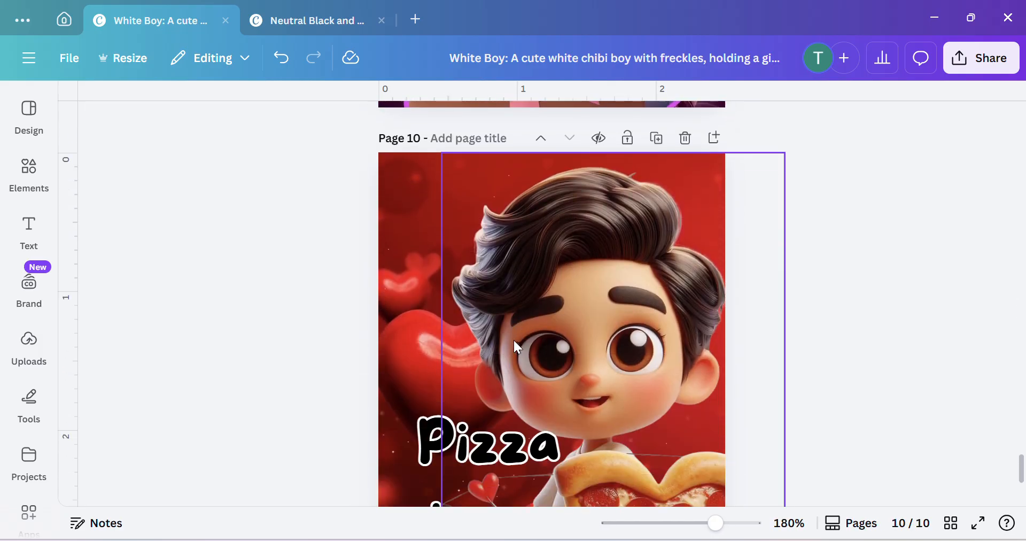
pyautogui.scroll(-6, 771, 261)
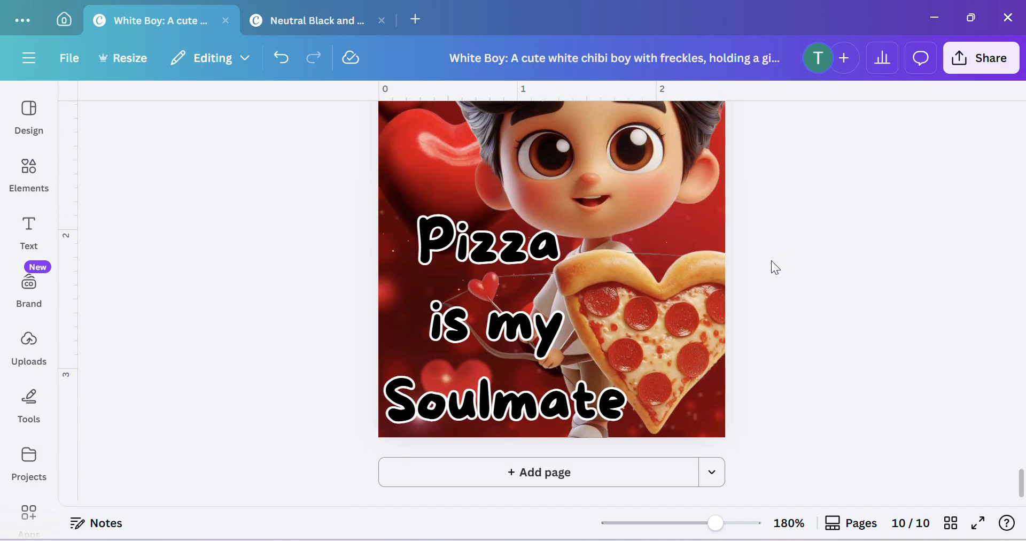
pyautogui.scroll(15, 760, 281)
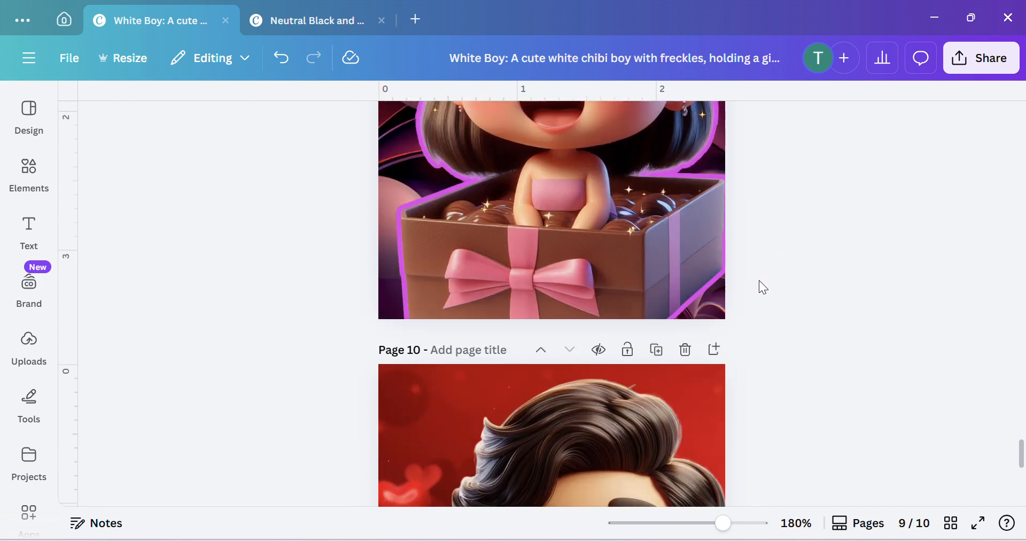
pyautogui.scroll(20, 759, 281)
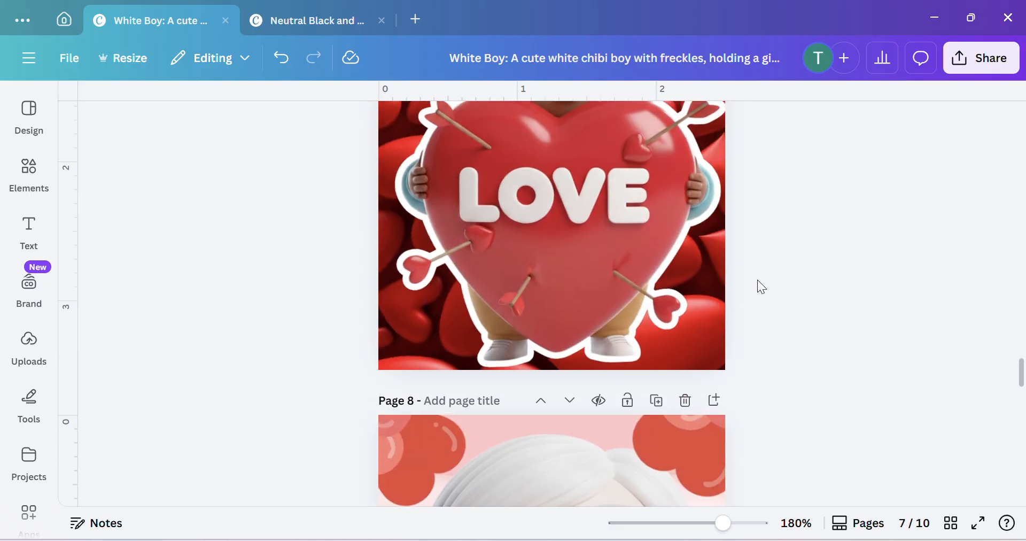
pyautogui.scroll(20, 757, 281)
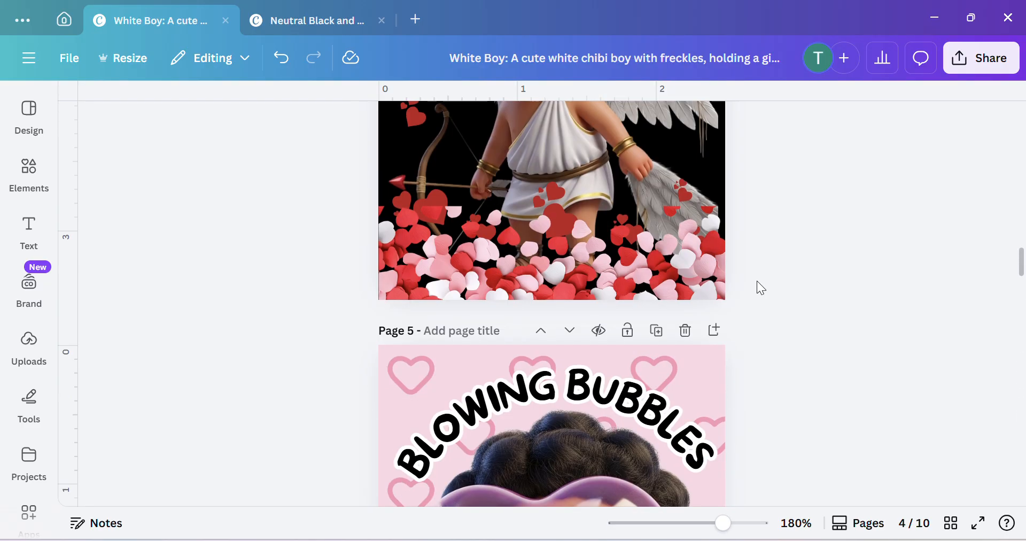
pyautogui.scroll(15, 759, 283)
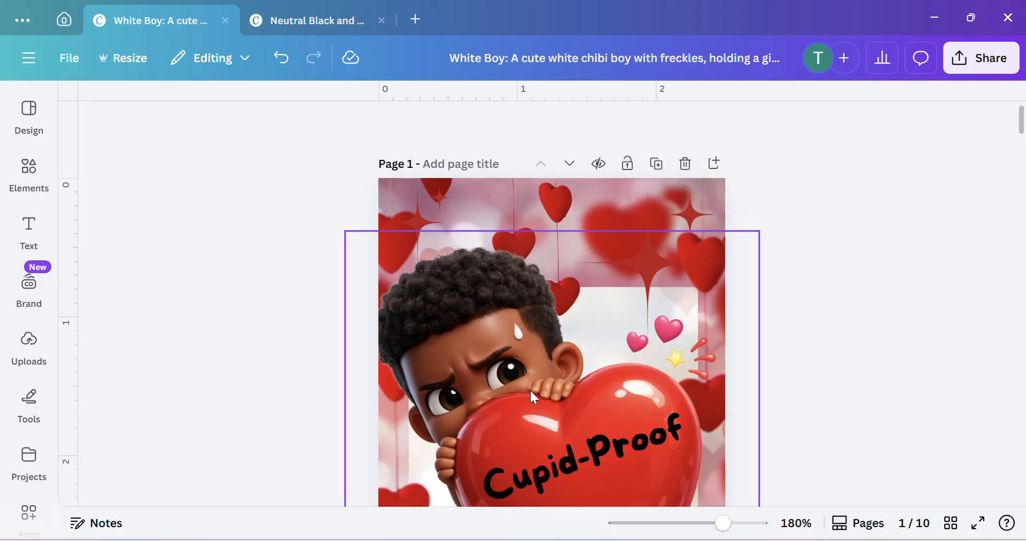
# Review the captions and characters on the Valentine cards again, from page 1 to page 7 and back to page 3.
pyautogui.scroll(-5, 526, 353)
pyautogui.scroll(-7, 526, 352)
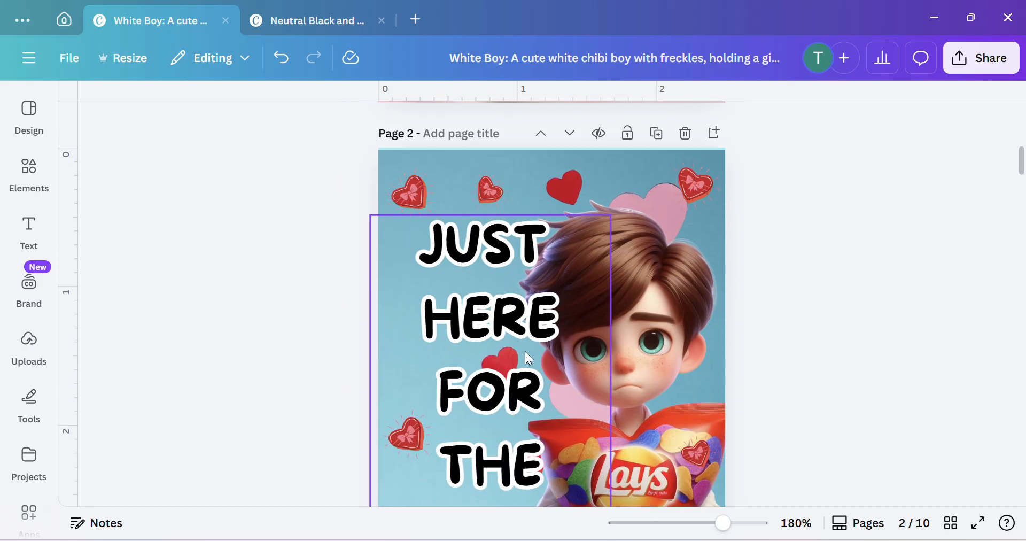
pyautogui.scroll(-3, 604, 300)
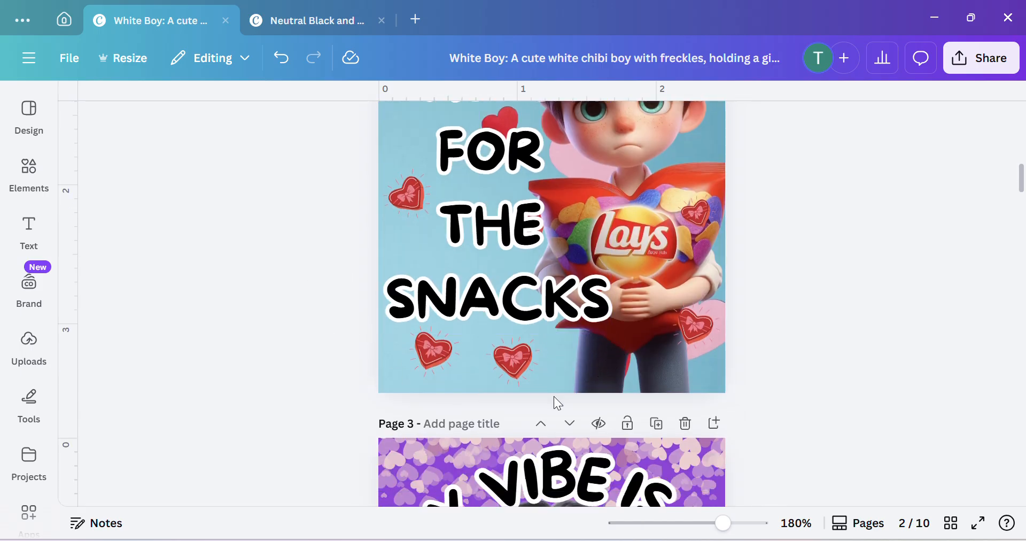
pyautogui.scroll(-5, 551, 400)
pyautogui.scroll(-16, 551, 404)
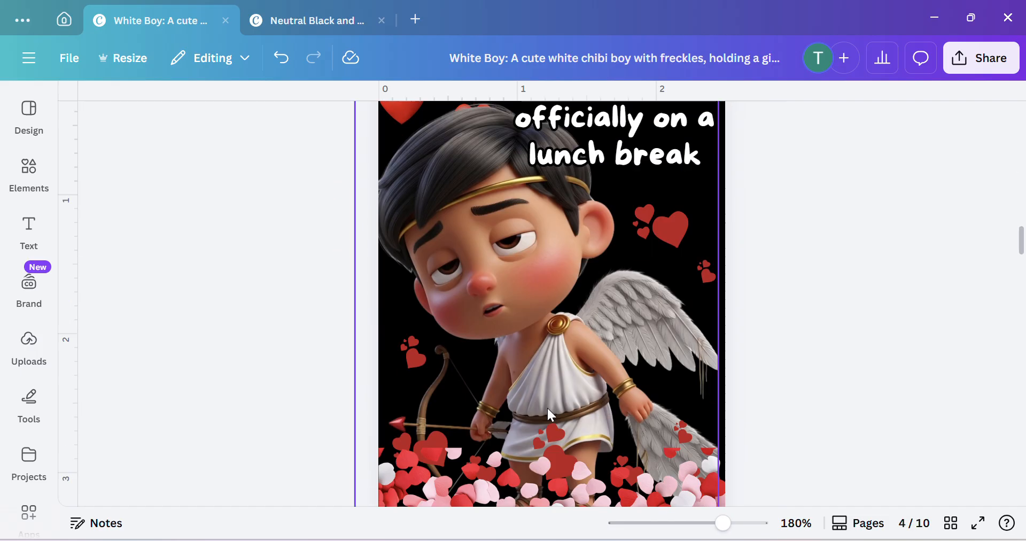
pyautogui.scroll(-20, 547, 417)
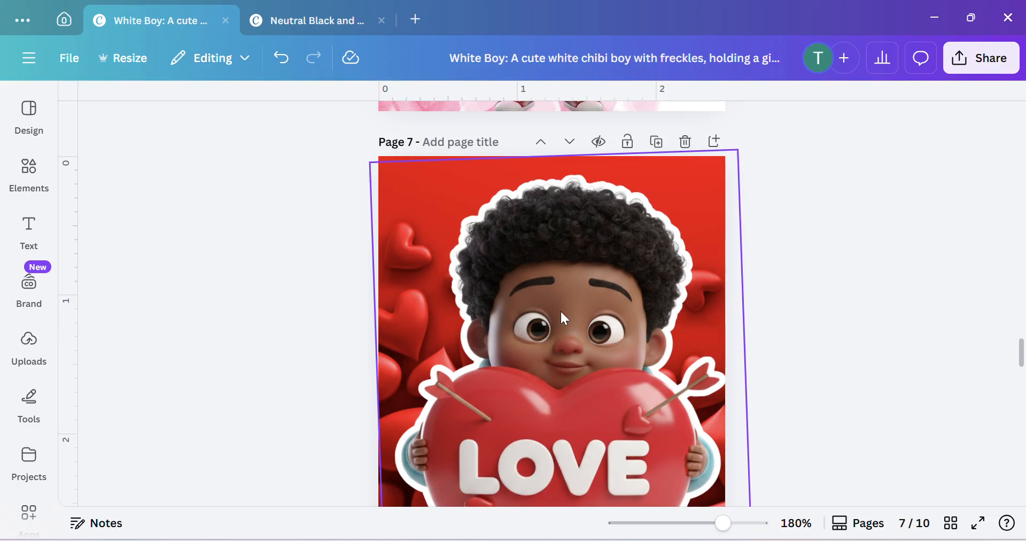
pyautogui.scroll(-8, 553, 392)
pyautogui.scroll(10, 550, 396)
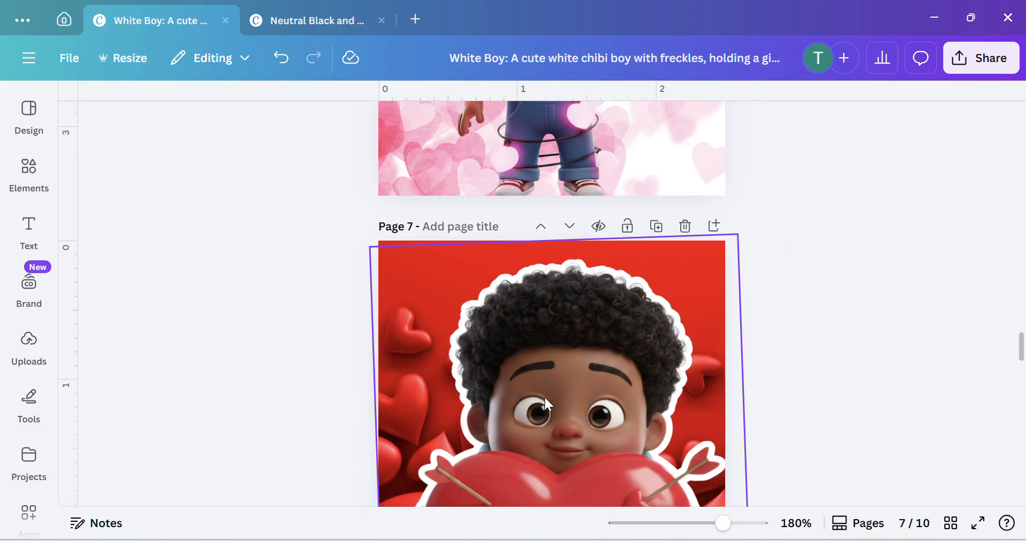
pyautogui.scroll(20, 546, 404)
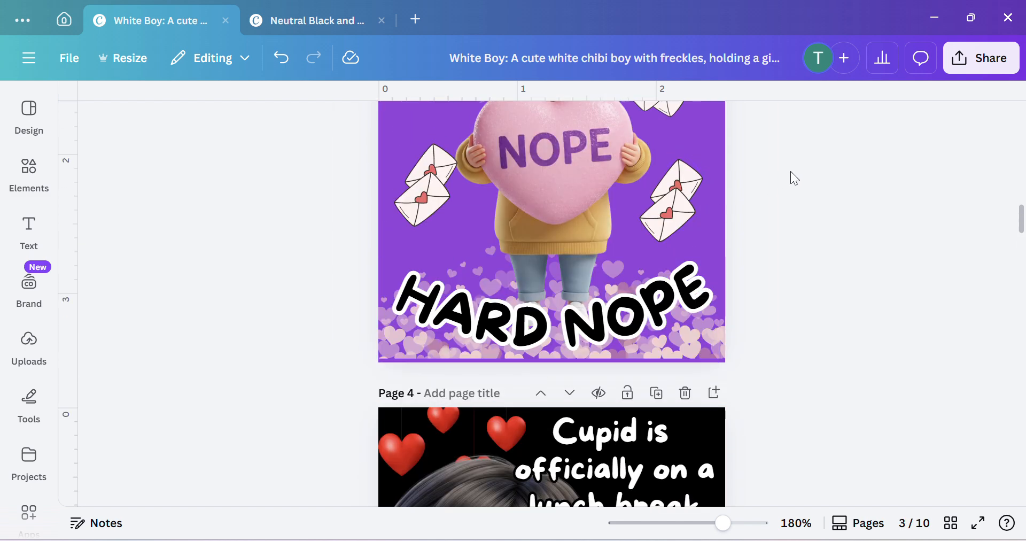
# Set the Valentine card design's access level to Anyone with the link, and copy its share link.
pyautogui.click(987, 70)
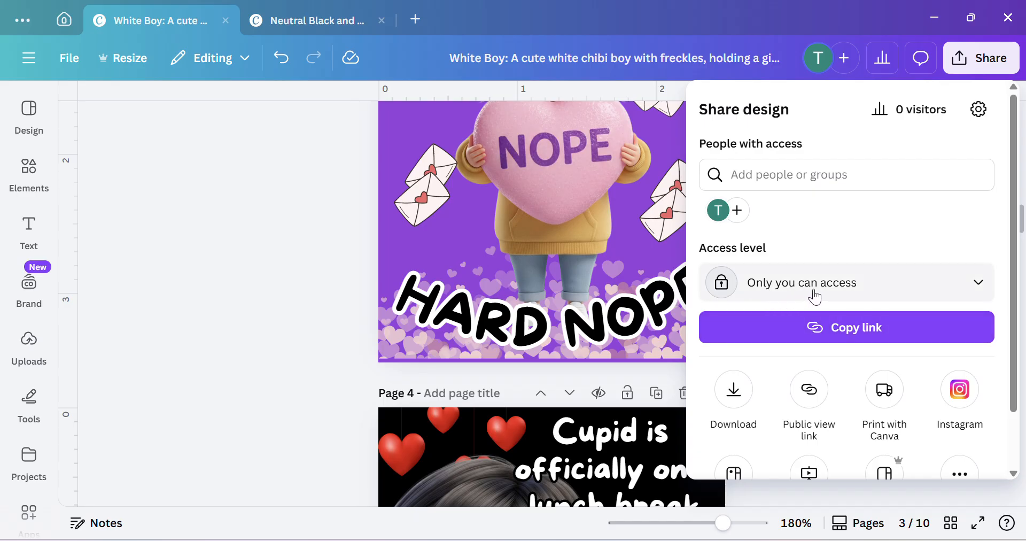
pyautogui.click(972, 294)
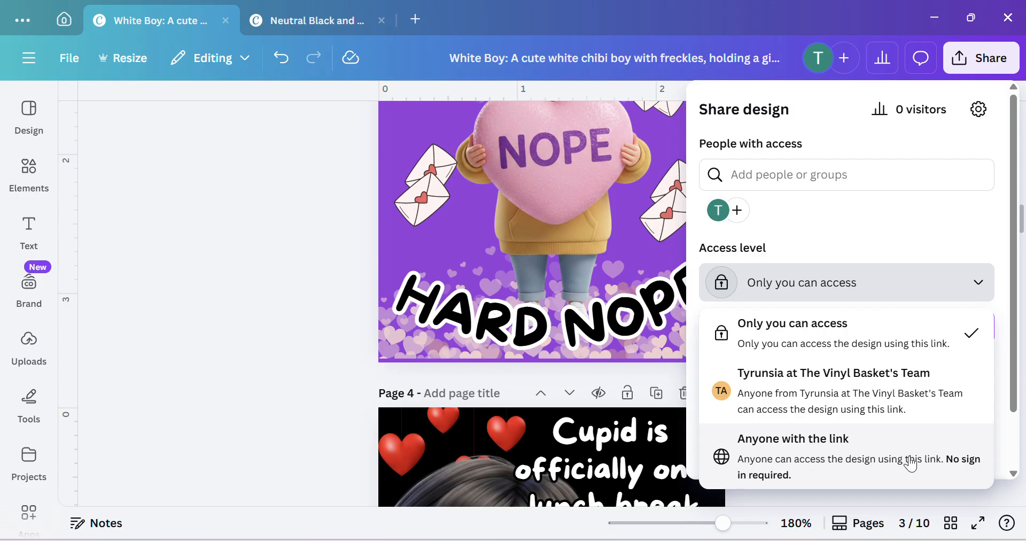
pyautogui.click(876, 453)
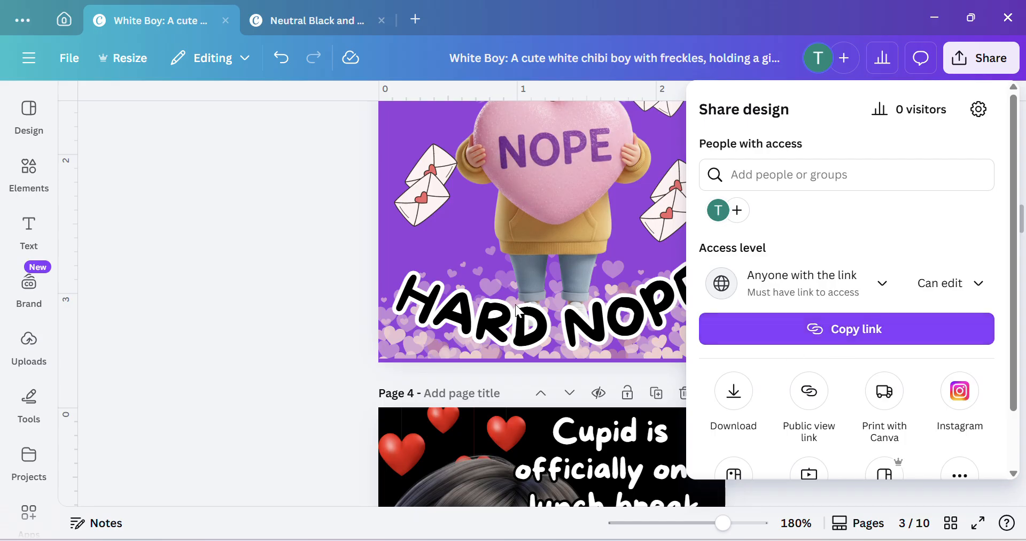
pyautogui.click(848, 342)
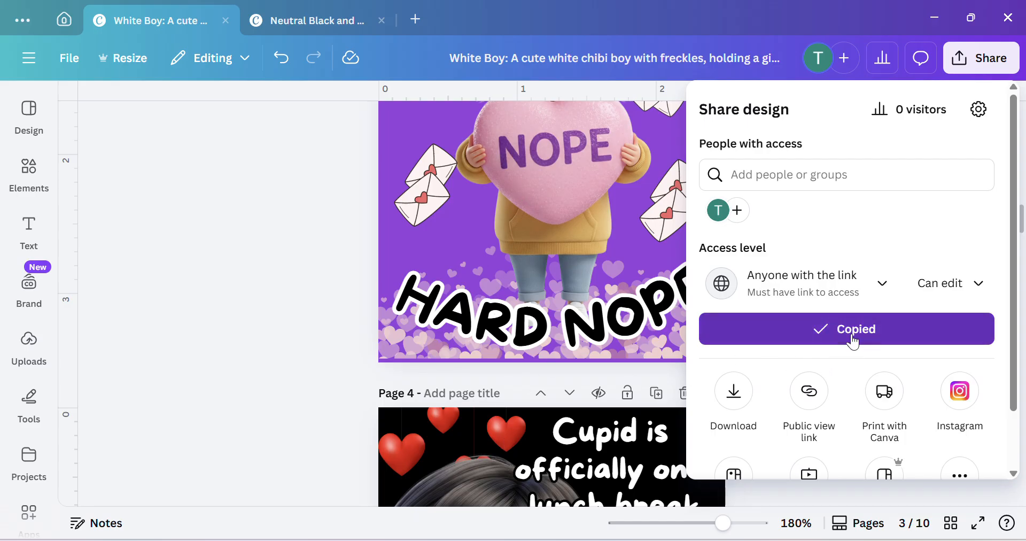
# Switch to the thank-you card design and search the graphic elements for "click here" to browse button graphics.
pyautogui.click(294, 26)
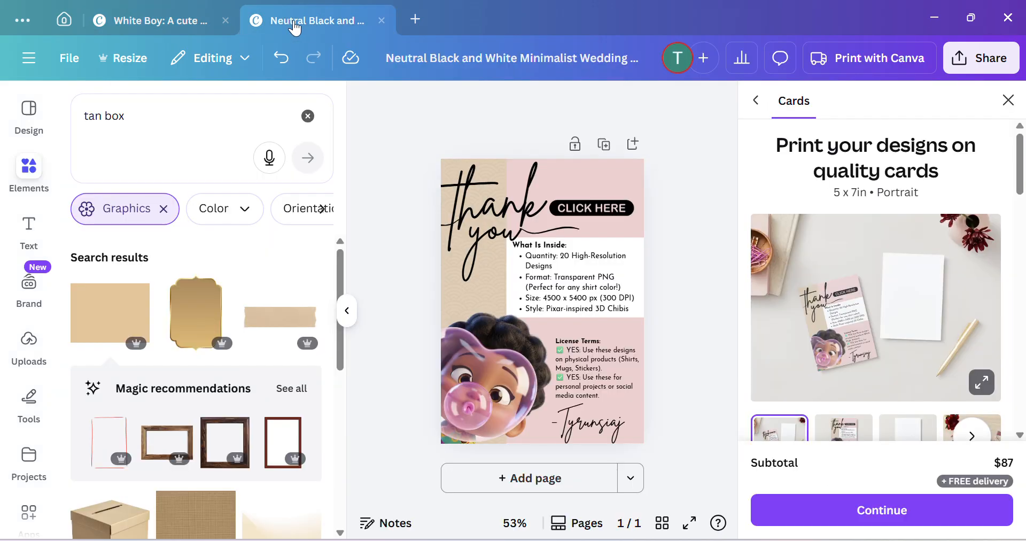
pyautogui.click(347, 311)
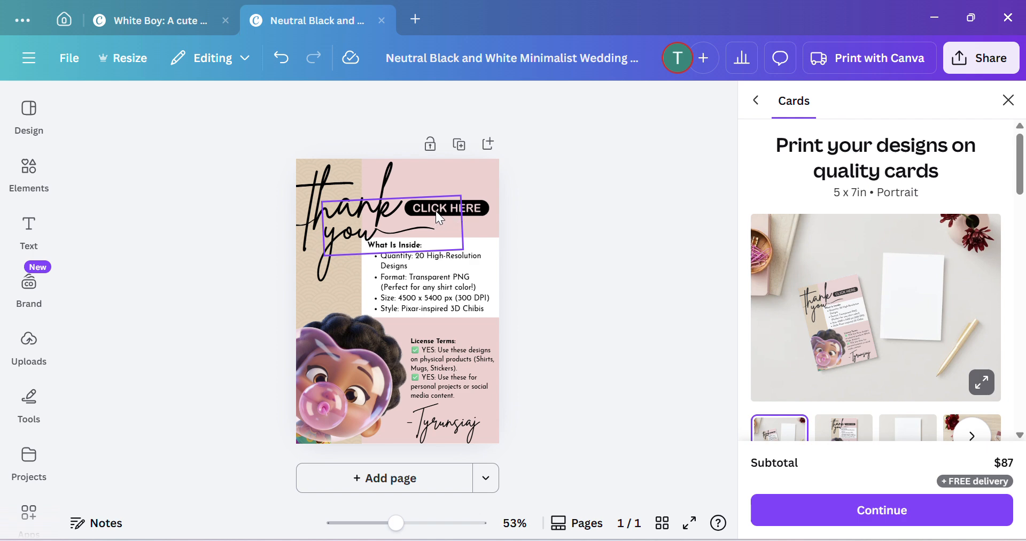
pyautogui.click(29, 174)
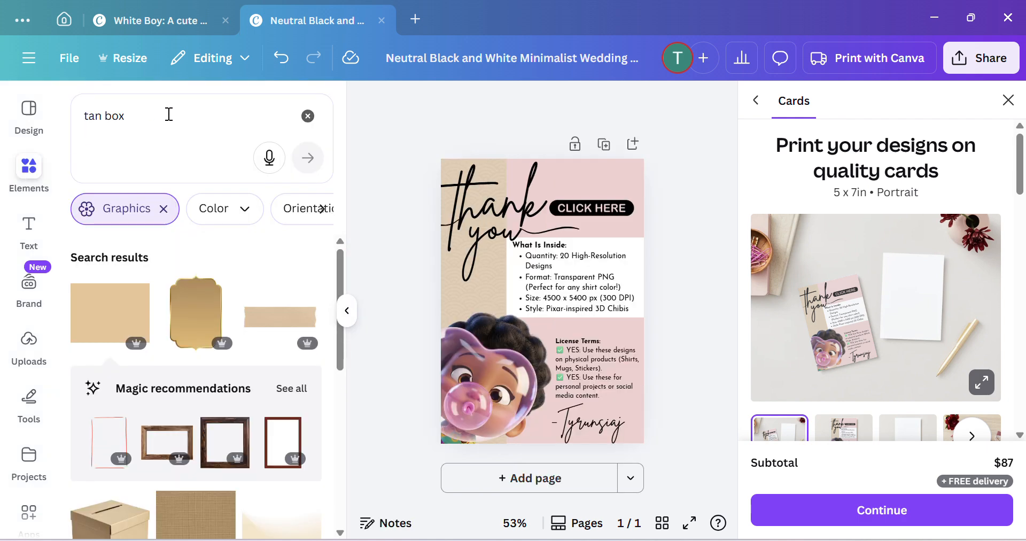
pyautogui.write('cli')
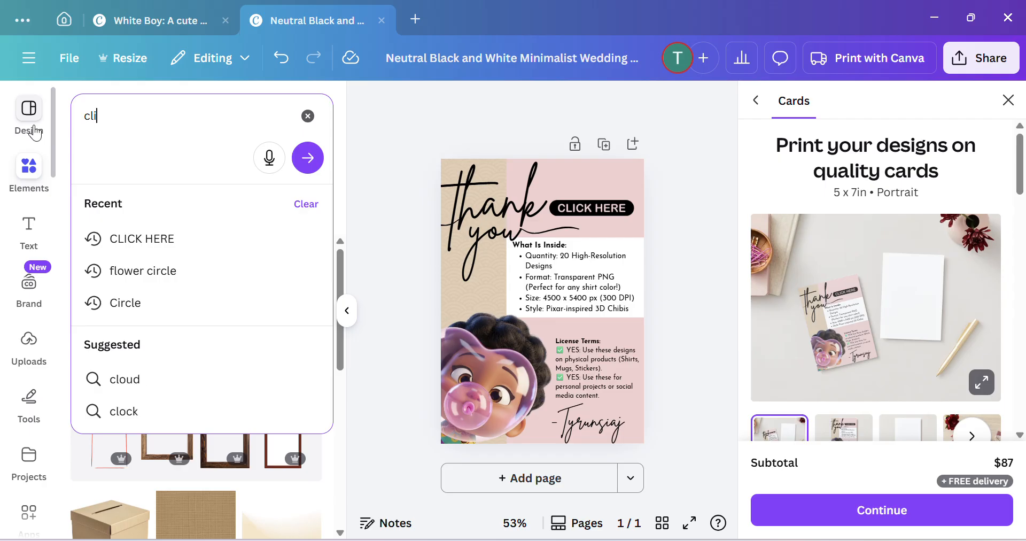
pyautogui.write('ck here')
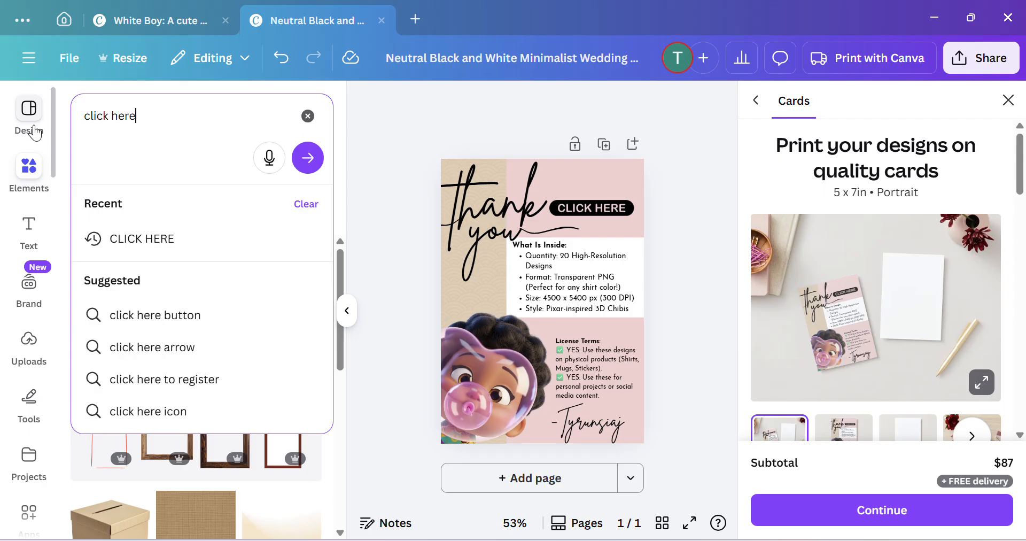
pyautogui.press('Return')
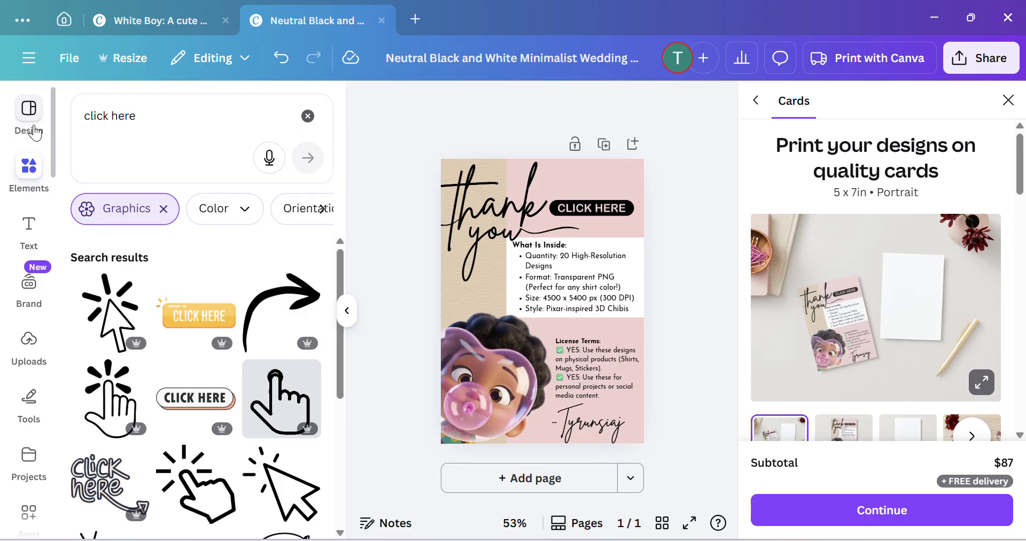
pyautogui.scroll(-4, 275, 400)
pyautogui.scroll(-2, 274, 400)
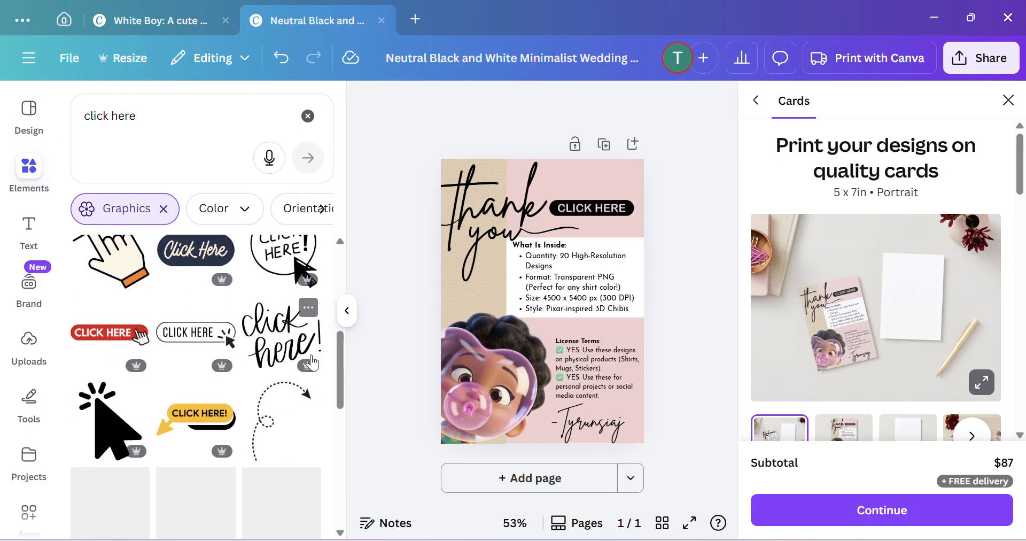
# Open the link of the card's black CLICK HERE button for editing and clear the existing address.
pyautogui.click(616, 208)
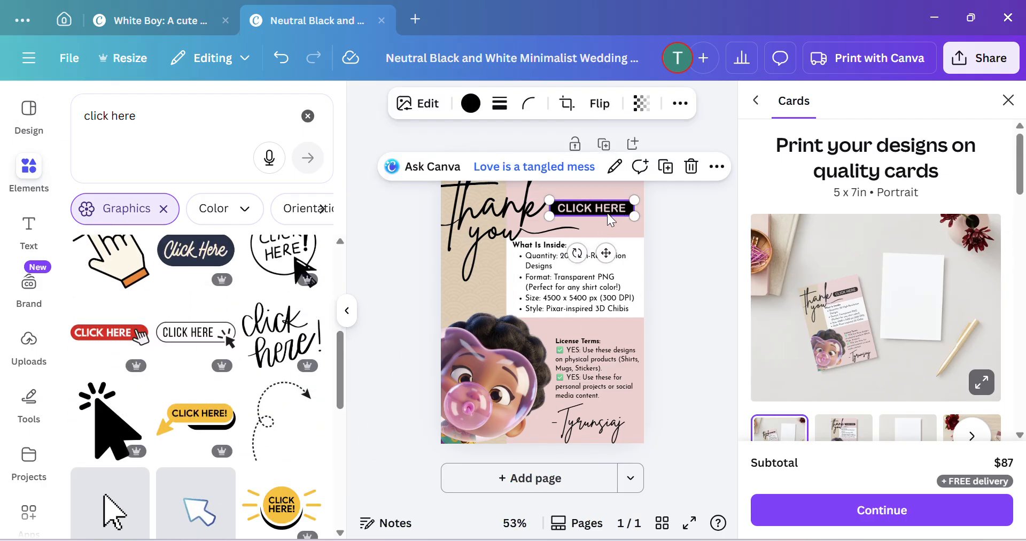
pyautogui.click(347, 310)
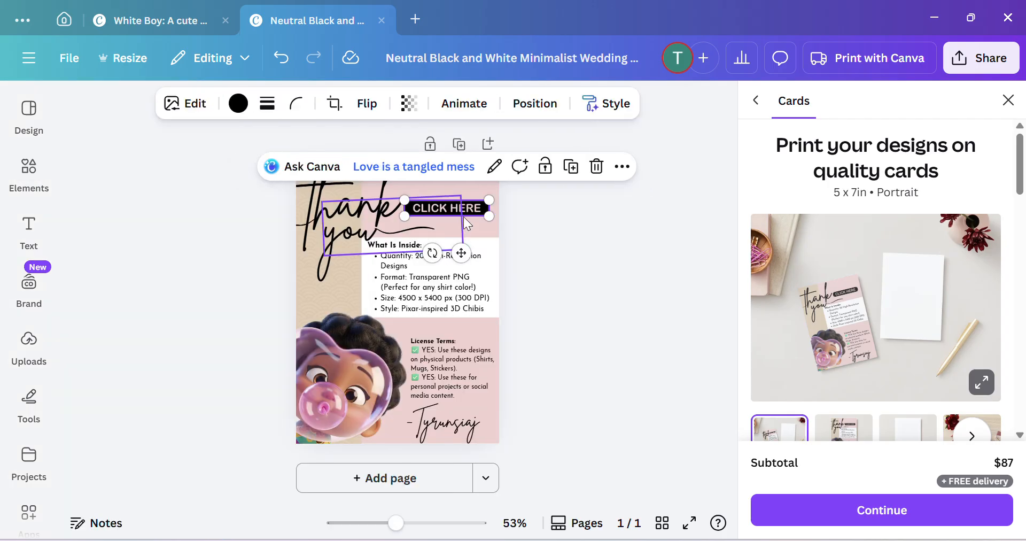
pyautogui.click(624, 169)
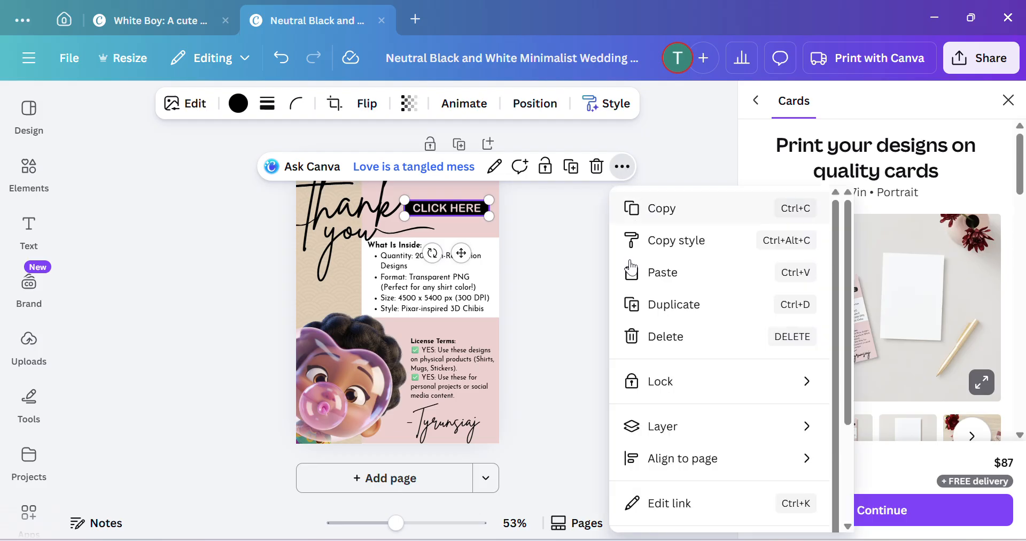
pyautogui.click(676, 512)
pyautogui.click(610, 238)
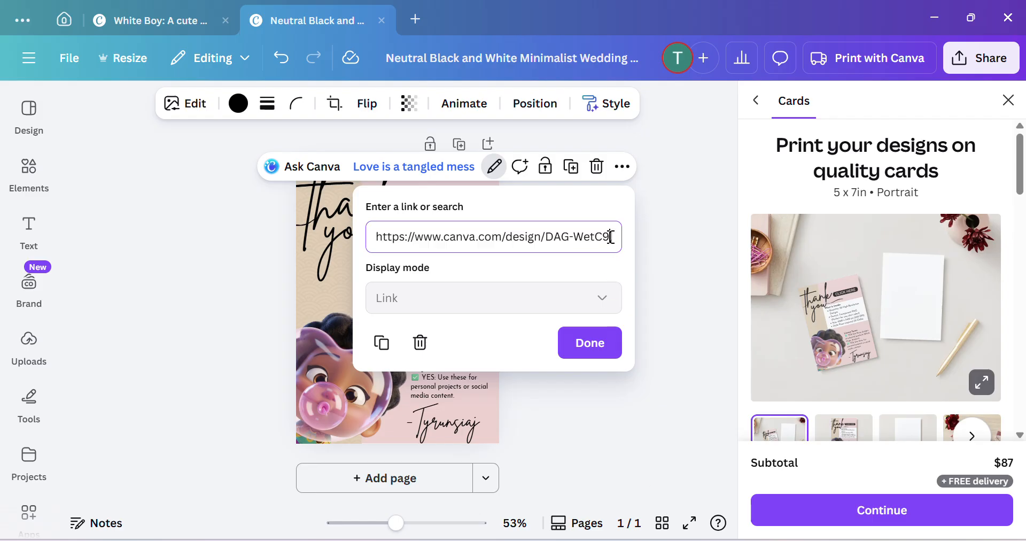
pyautogui.doubleClick(493, 237)
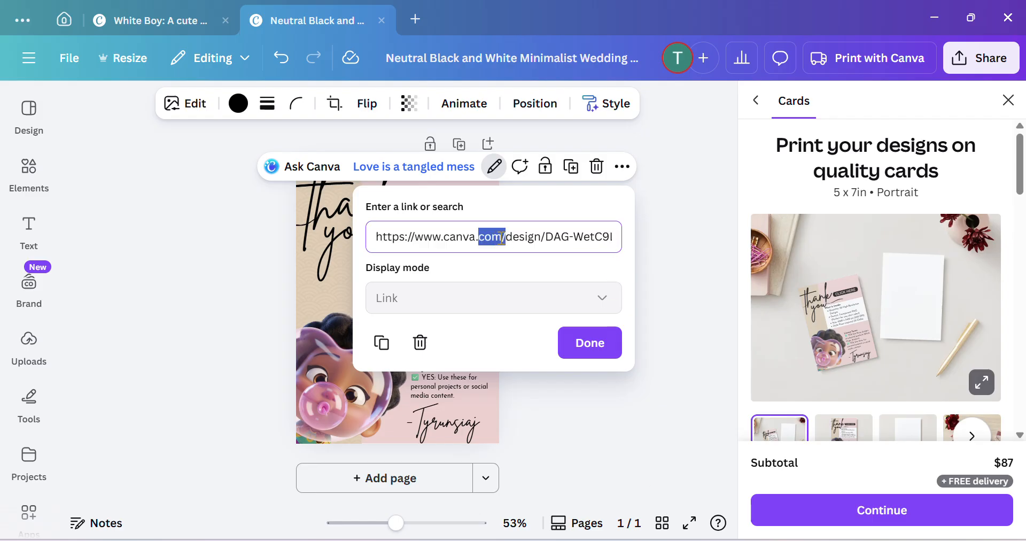
pyautogui.press('BackSpace')
pyautogui.press('BackSpace')
pyautogui.press('BackSpace')
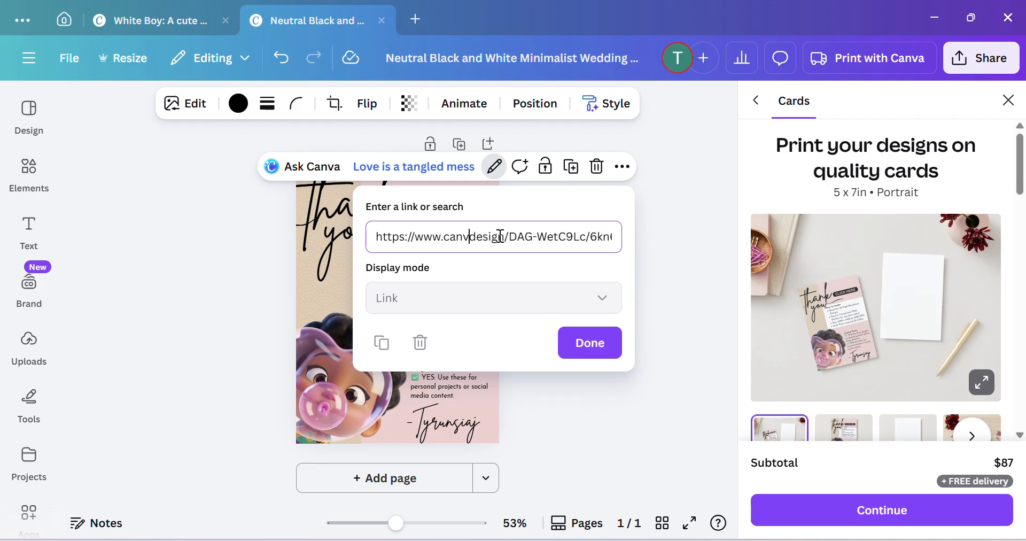
pyautogui.doubleClick(500, 236)
pyautogui.hotkey('ctrl', 'a')
pyautogui.press('BackSpace')
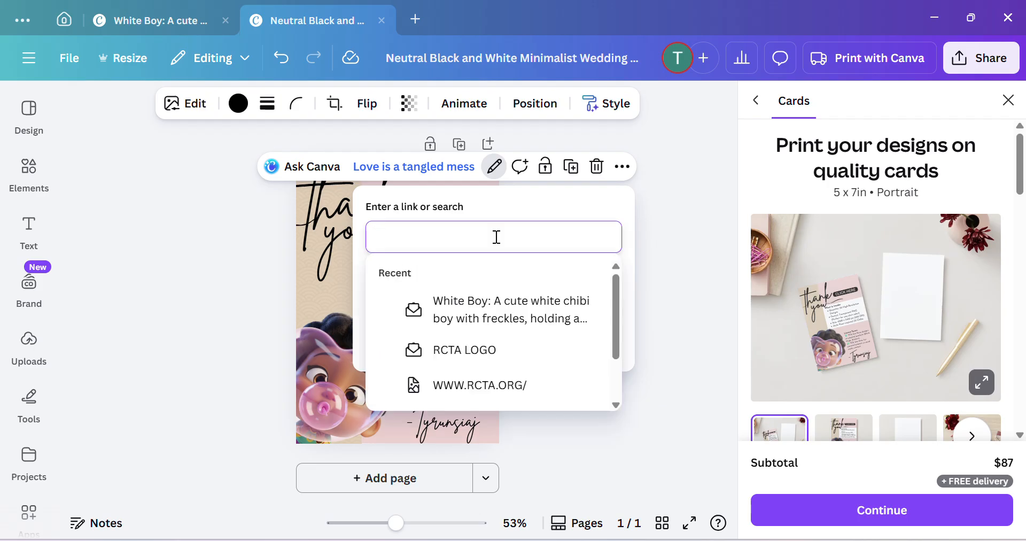
# Paste the copied Valentine design share link as the CLICK HERE button's link and apply it.
pyautogui.rightClick(409, 237)
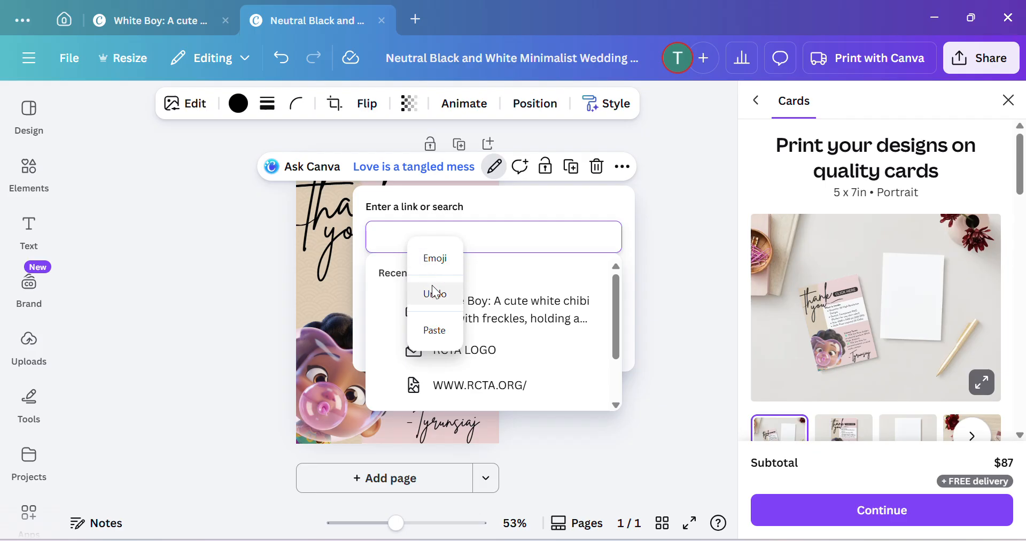
pyautogui.click(434, 330)
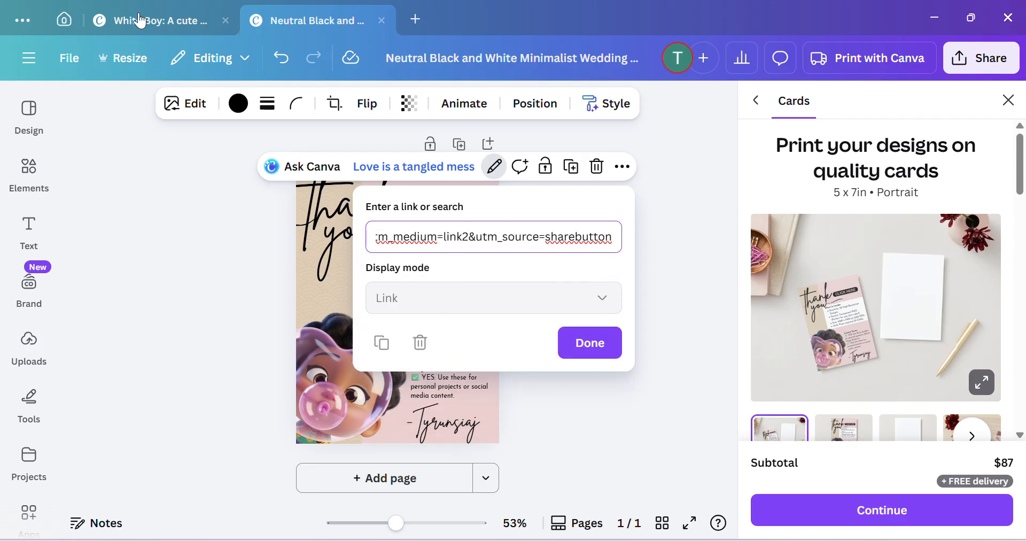
pyautogui.moveTo(142, 21)
pyautogui.press('Return')
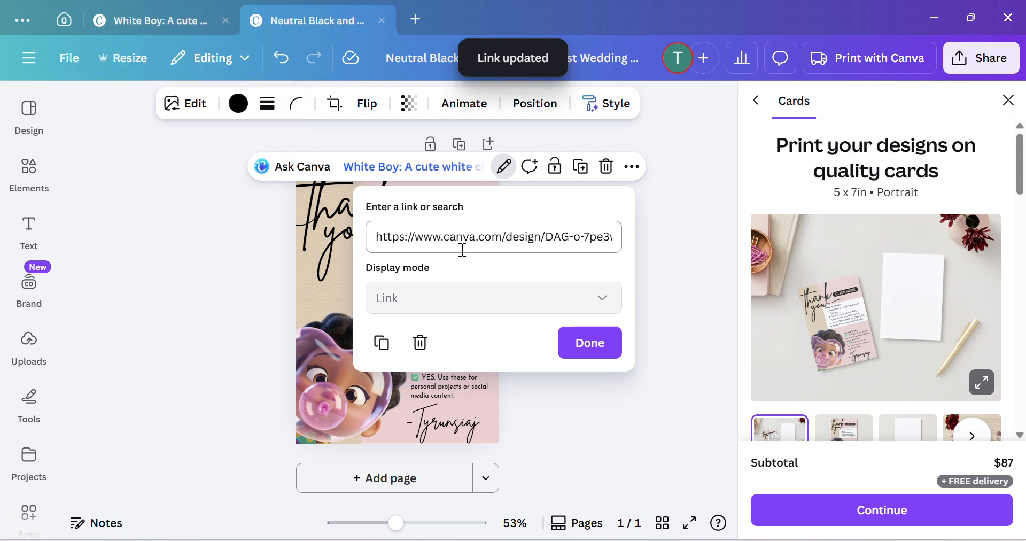
pyautogui.click(595, 349)
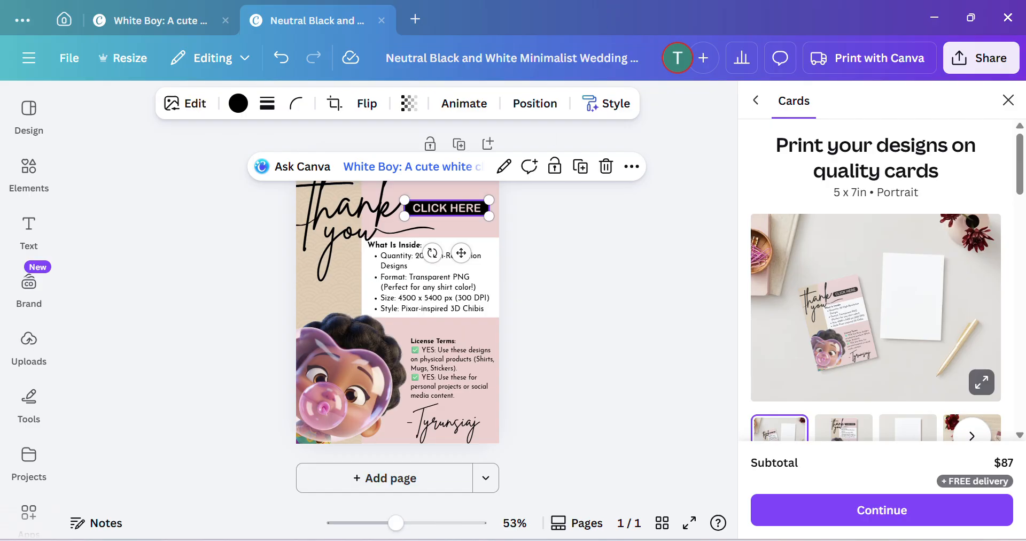
# Switch to the Stan store's Edit Product page in the browser, maximized, and change the description heading's bundle size to "Set of 10".
pyautogui.moveTo(0, 104); pyautogui.dragTo(724, 42)
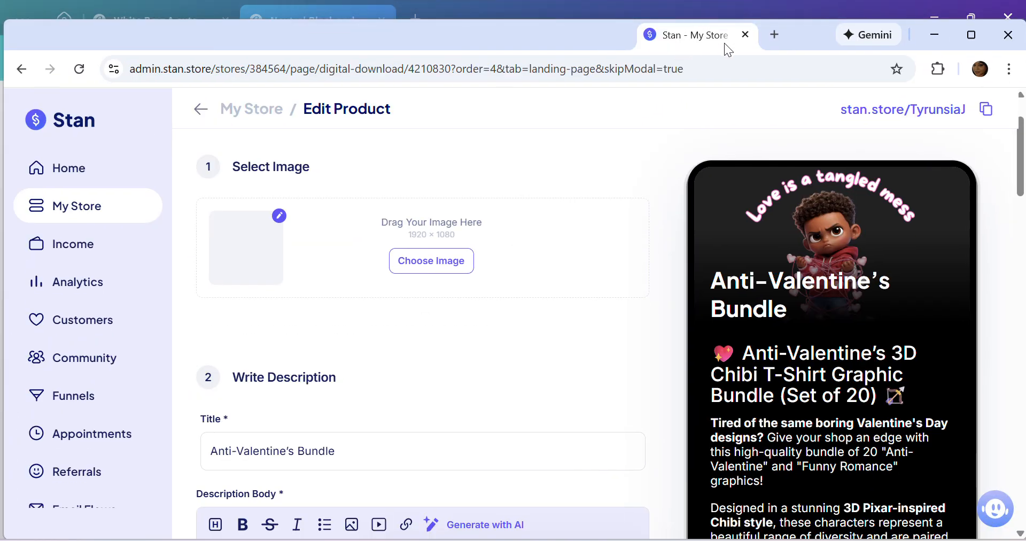
pyautogui.click(969, 34)
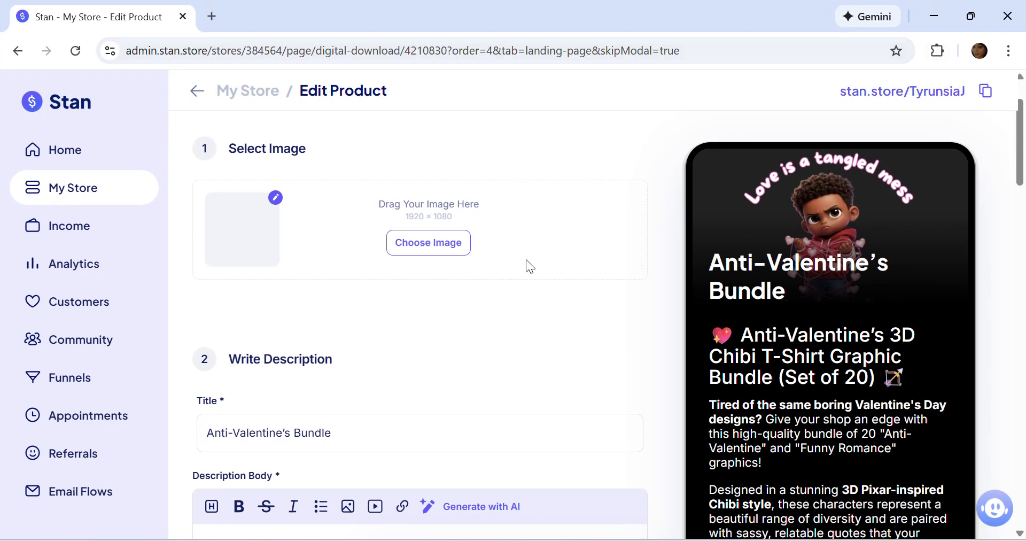
pyautogui.scroll(-3, 527, 275)
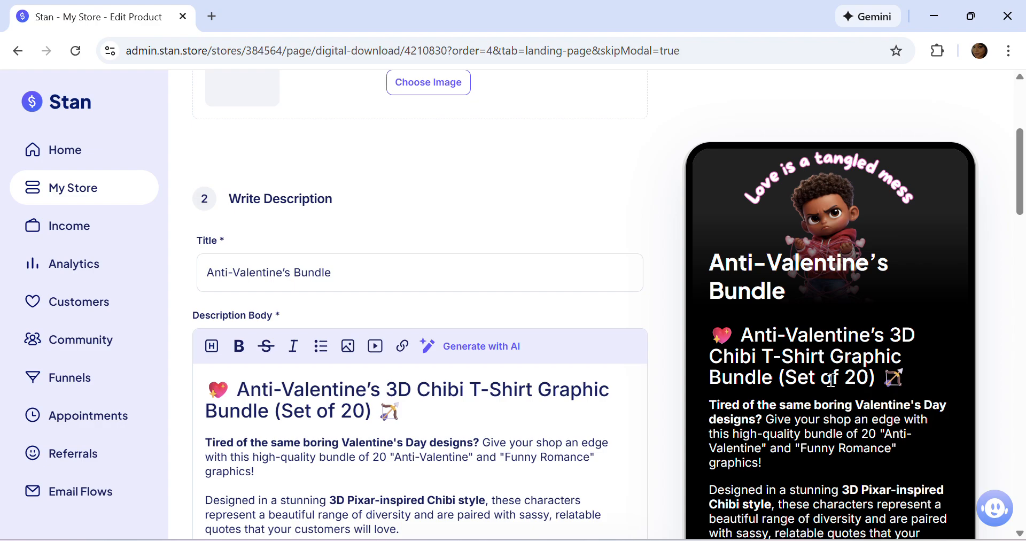
pyautogui.click(376, 409)
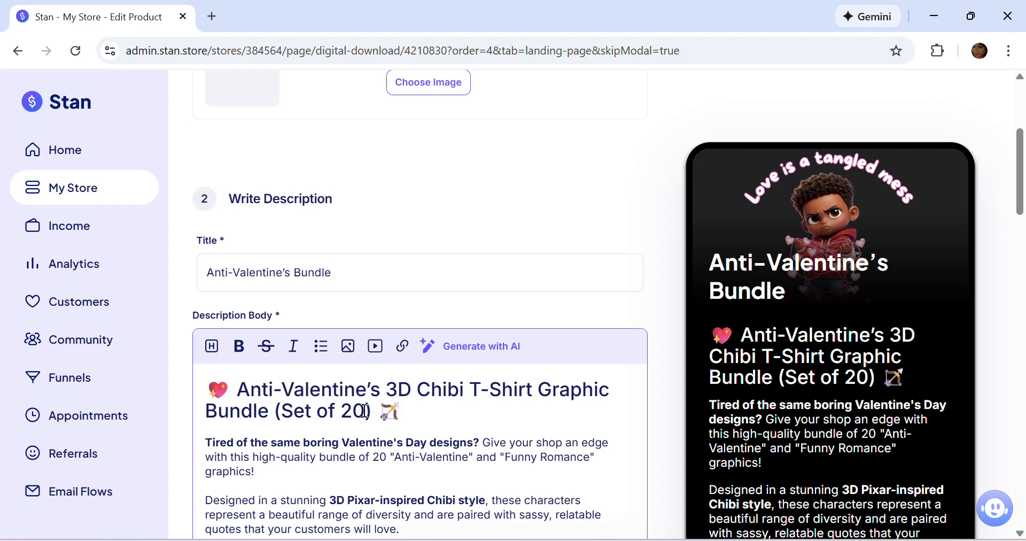
pyautogui.click(364, 411)
pyautogui.press('BackSpace')
pyautogui.press('BackSpace')
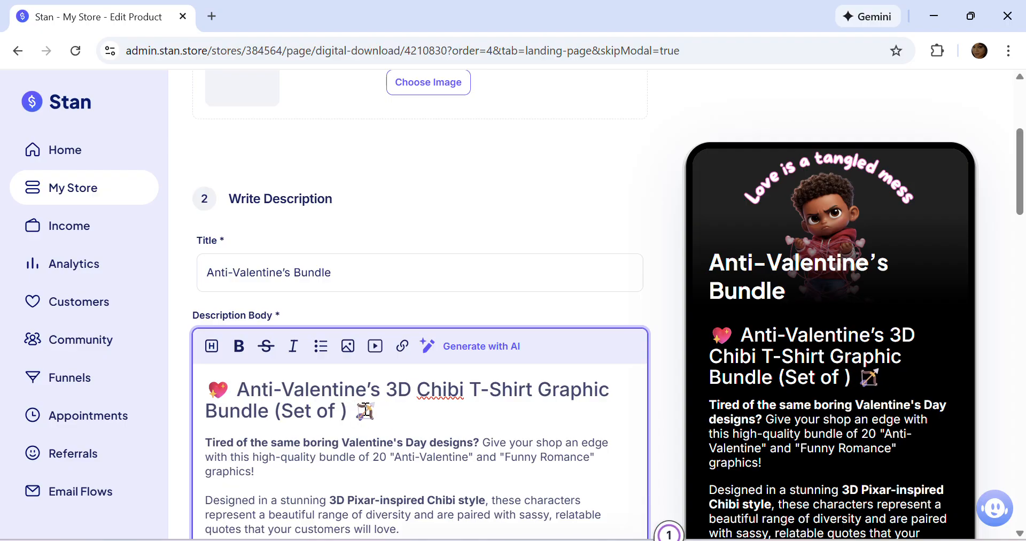
pyautogui.write('10')
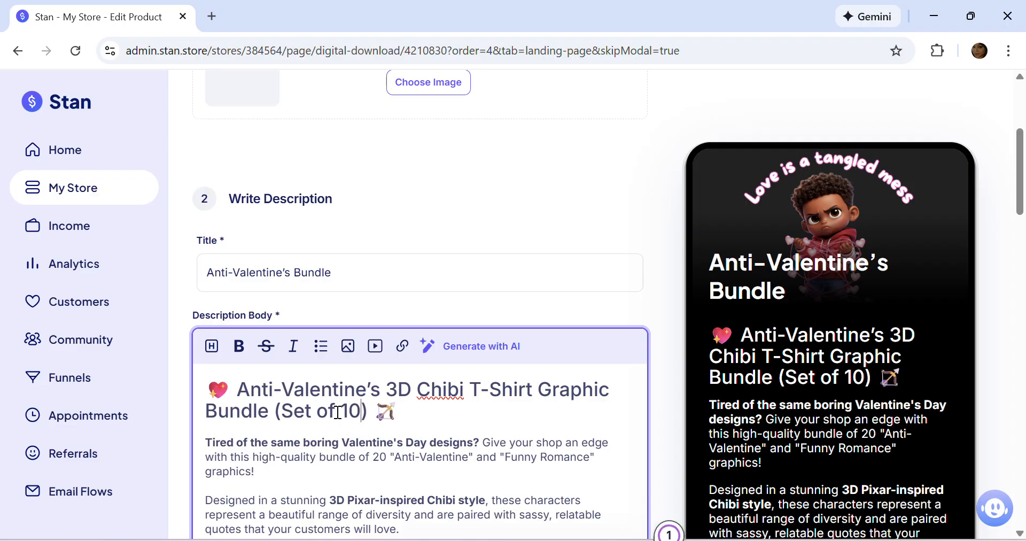
# Delete and retype the word "Bundle" in the product title "Anti-Valentine's Bundle".
pyautogui.scroll(5, 413, 381)
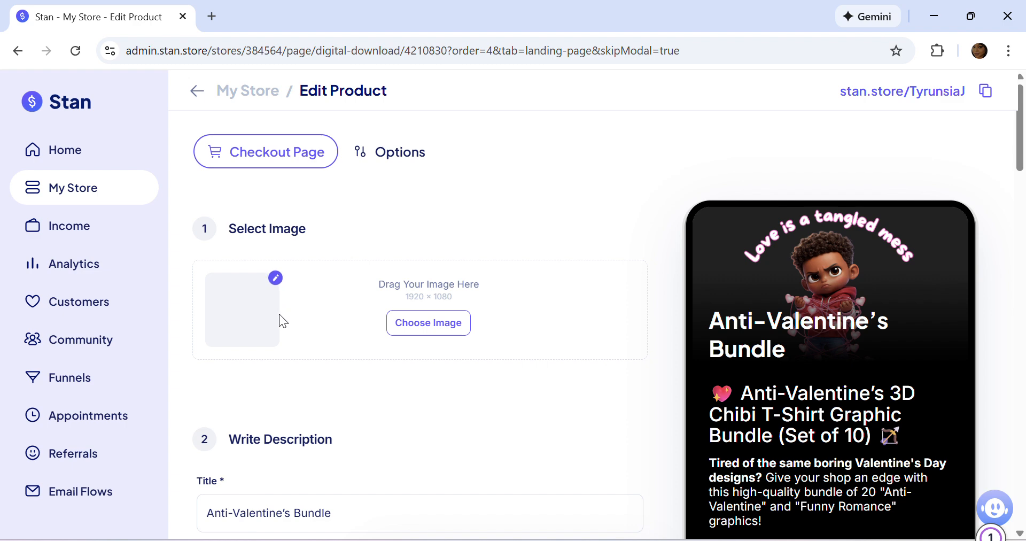
pyautogui.scroll(-1, 278, 342)
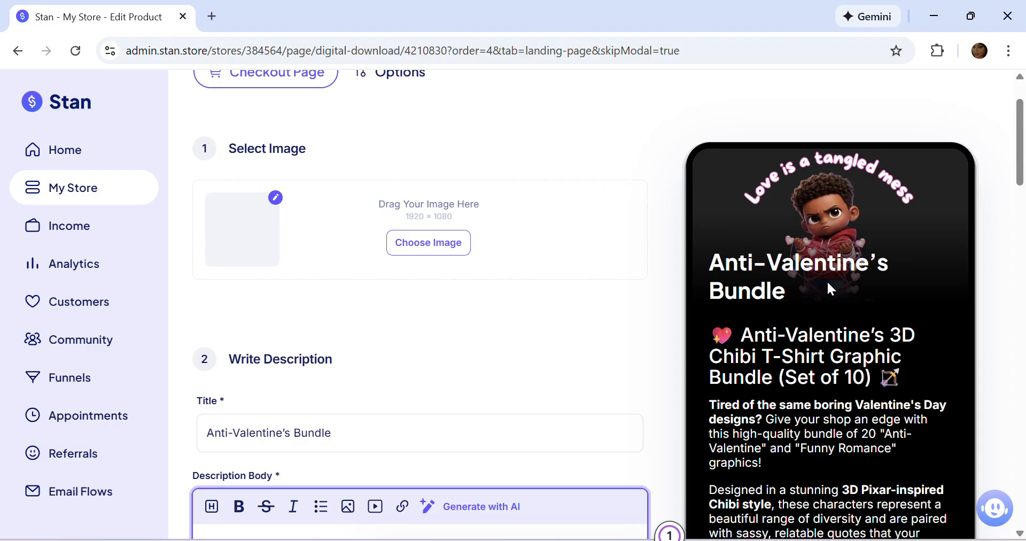
pyautogui.scroll(-2, 814, 260)
pyautogui.scroll(2, 815, 260)
pyautogui.scroll(-2, 395, 371)
pyautogui.click(339, 353)
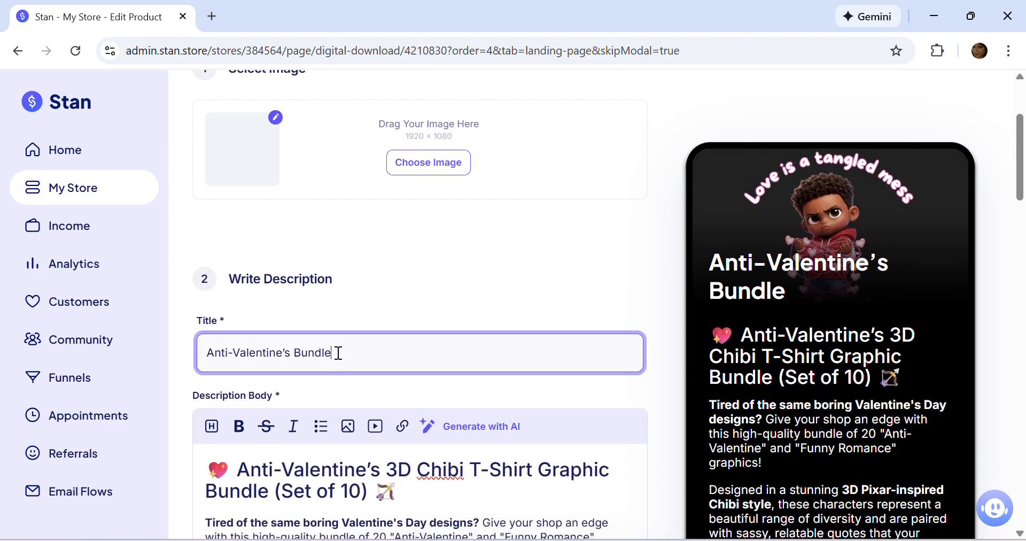
pyautogui.press('BackSpace')
pyautogui.press('BackSpace')
pyautogui.press('BackSpace')
pyautogui.press('BackSpace')
pyautogui.press('BackSpace')
pyautogui.press('BackSpace')
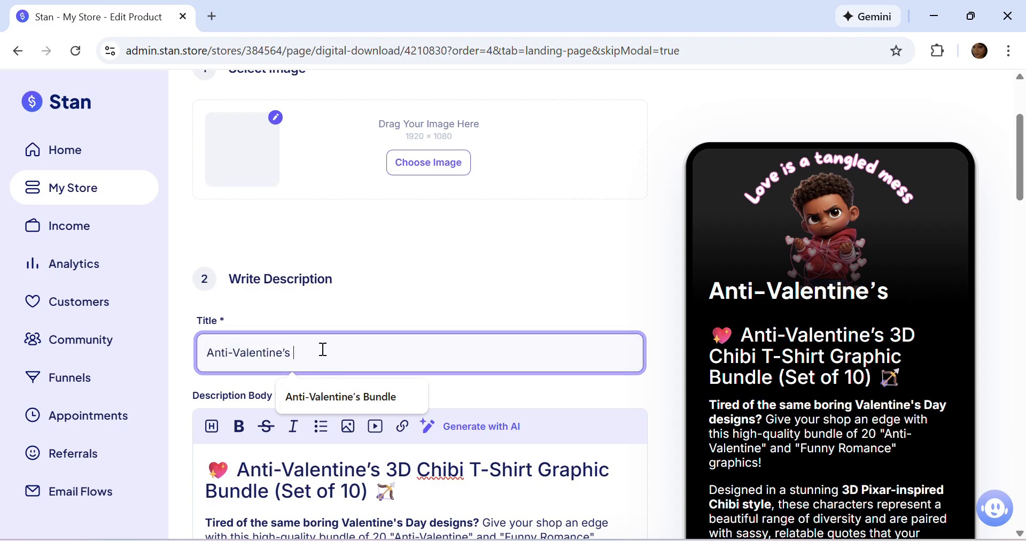
pyautogui.write('Bundle')
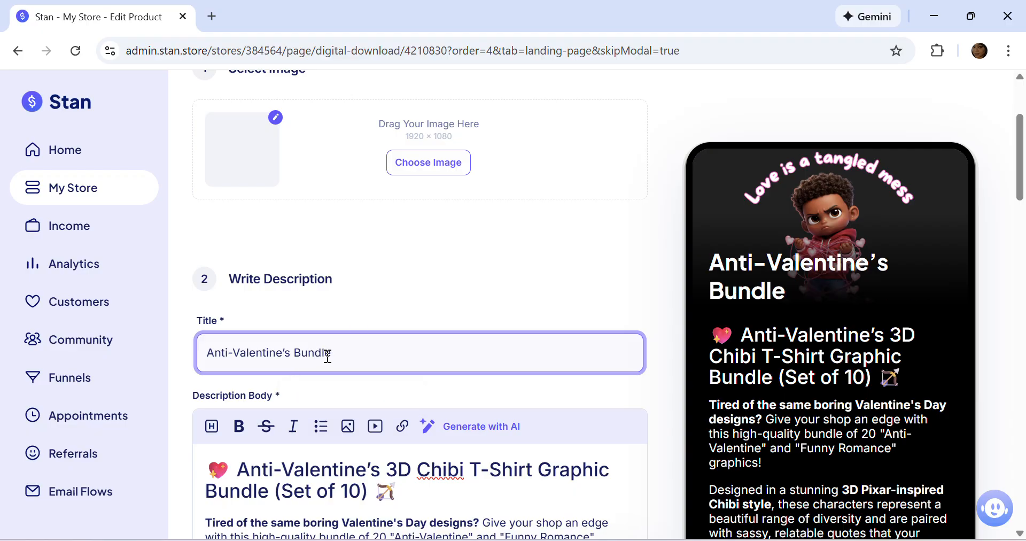
# Change the first item under What's Included in the description to "10 Unique High-Res Graphics".
pyautogui.scroll(-6, 328, 430)
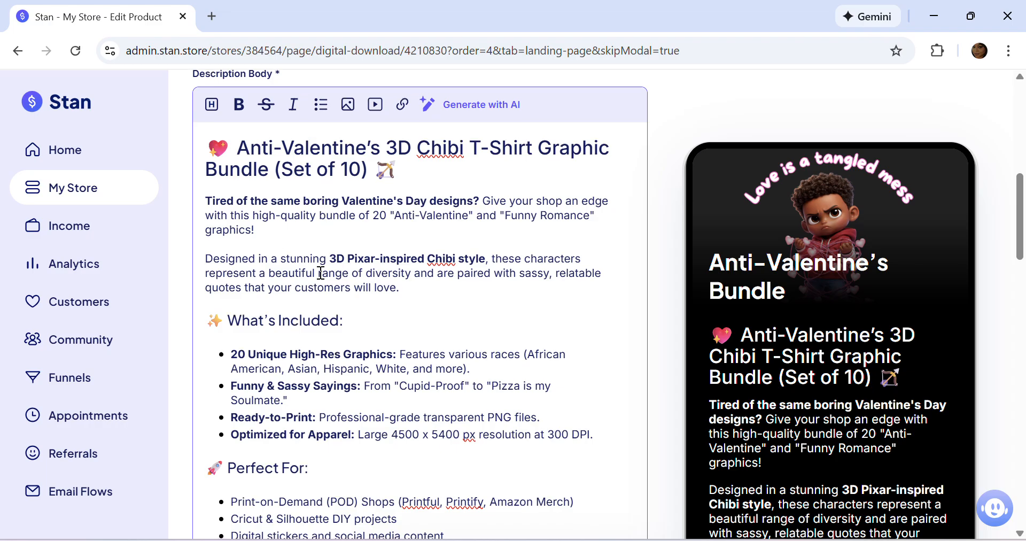
pyautogui.scroll(-2, 321, 273)
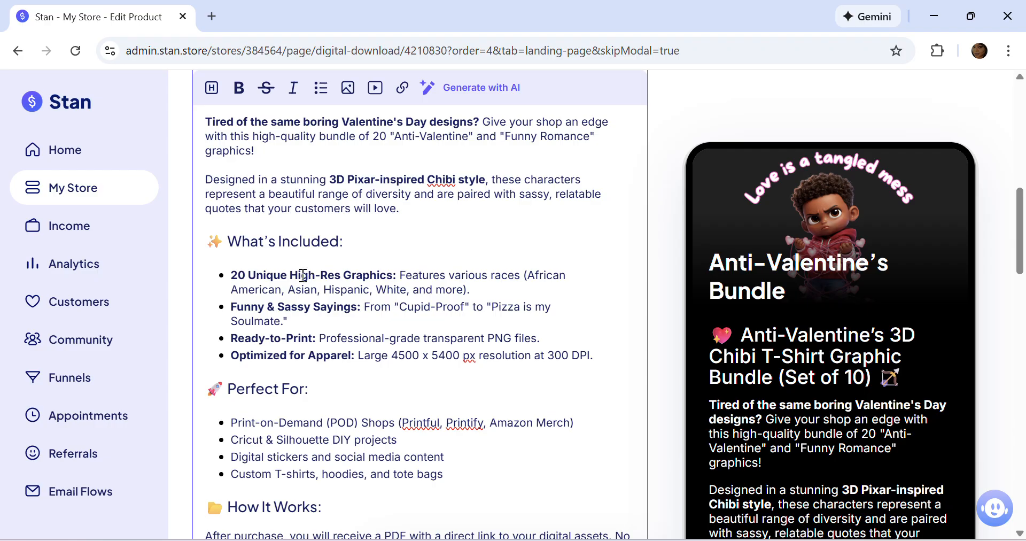
pyautogui.scroll(-3, 330, 257)
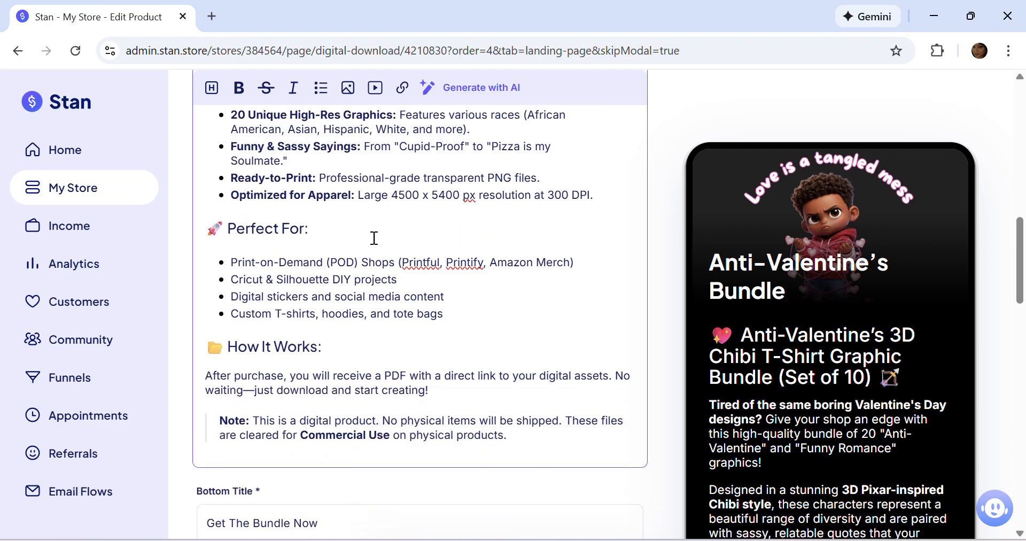
pyautogui.scroll(-4, 374, 238)
pyautogui.scroll(6, 355, 268)
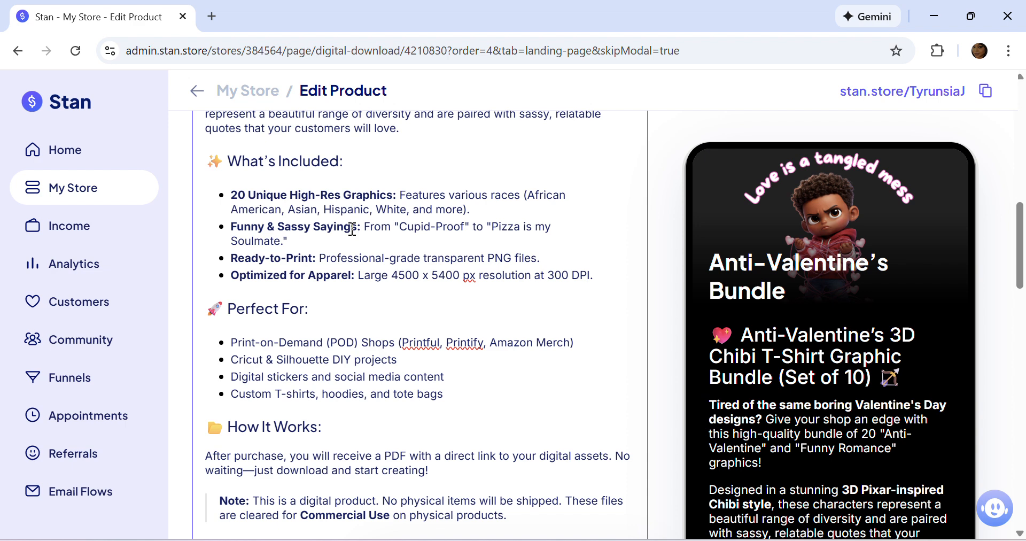
pyautogui.click(246, 196)
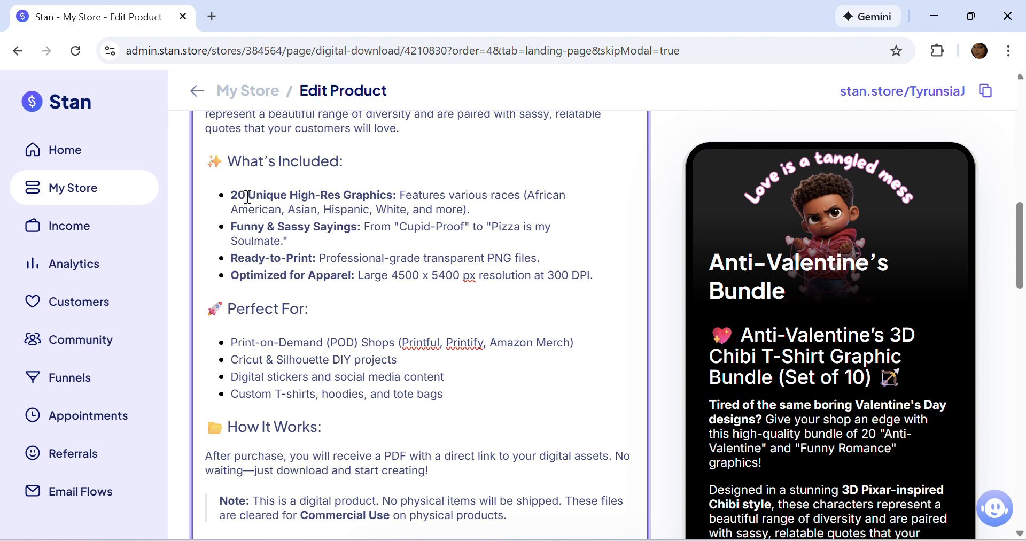
pyautogui.press('BackSpace')
pyautogui.press('BackSpace')
pyautogui.press('BackSpace')
pyautogui.write('10')
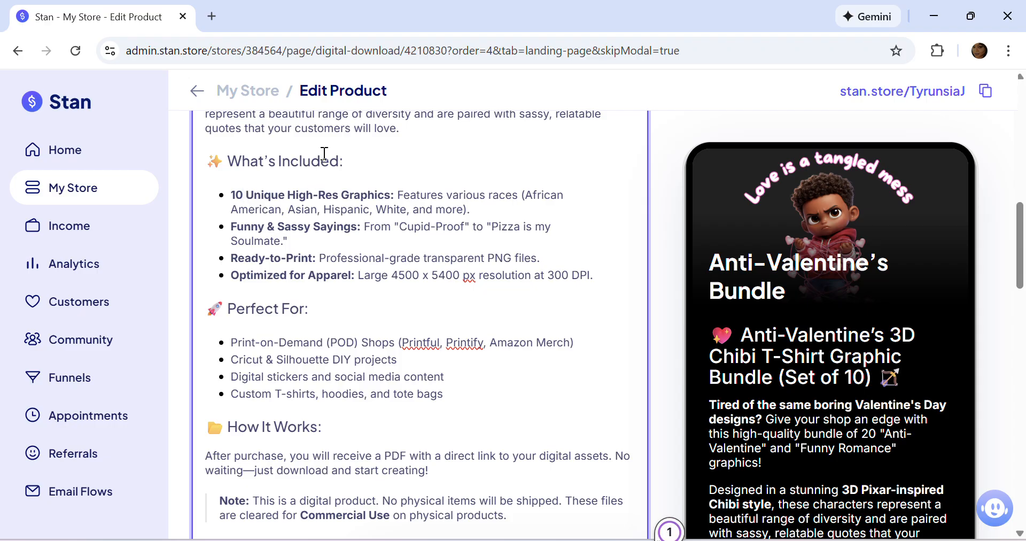
# Change the bundle quantity in the description's opening paragraph to 10.
pyautogui.scroll(2, 326, 160)
pyautogui.scroll(2, 328, 162)
pyautogui.click(379, 217)
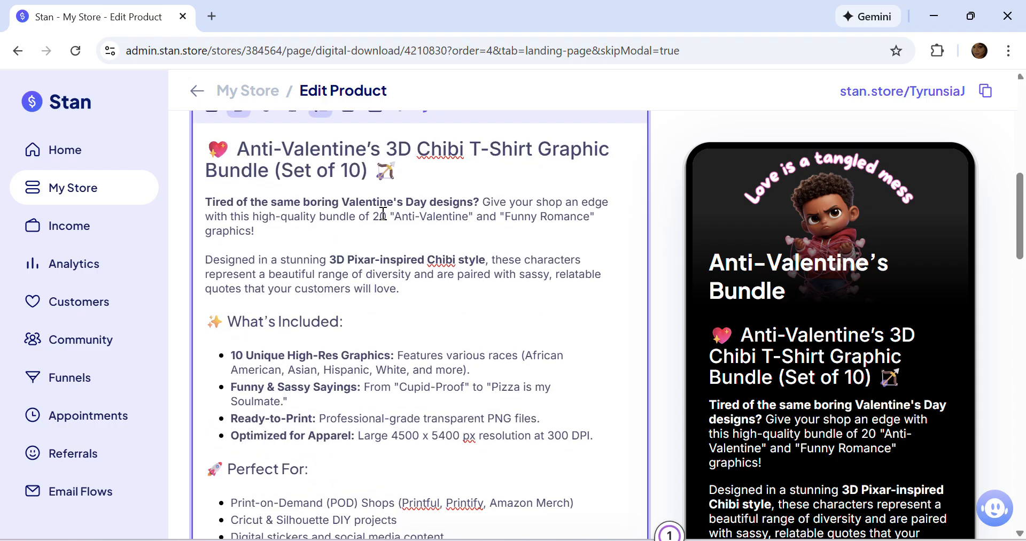
pyautogui.press('BackSpace')
pyautogui.write('1')
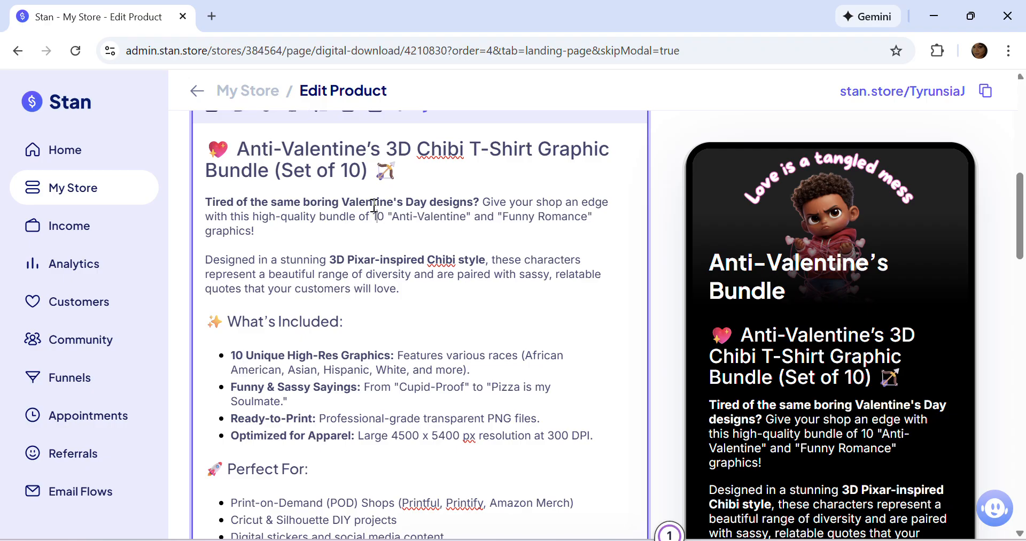
# Examine the product title, the full description and the phone preview for remaining wording that needs changing.
pyautogui.scroll(-5, 384, 222)
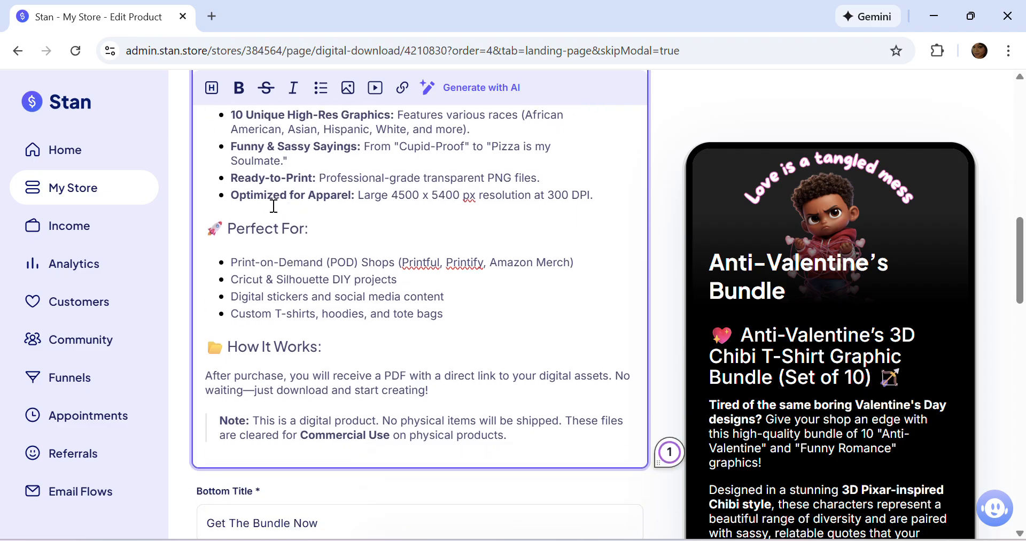
pyautogui.scroll(1, 270, 262)
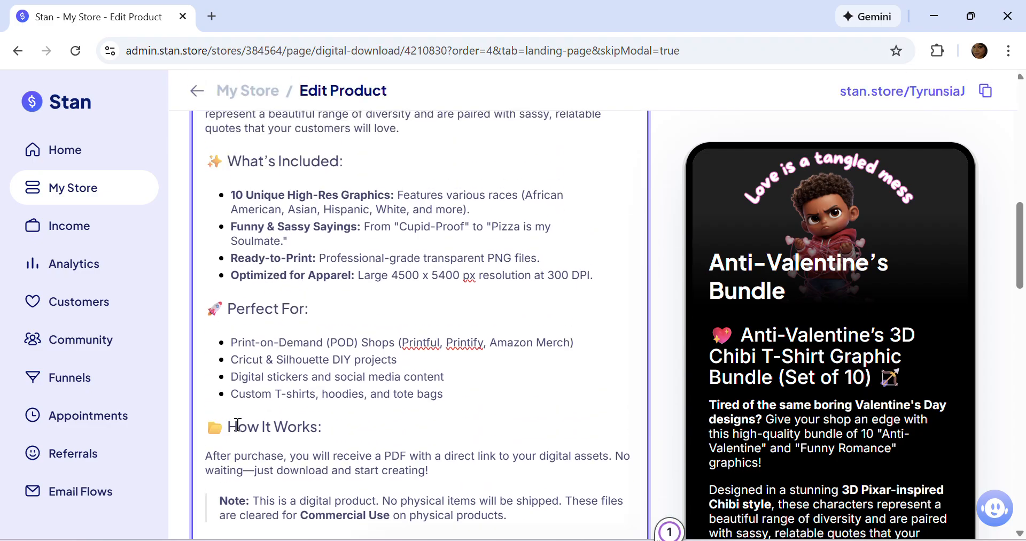
pyautogui.scroll(3, 309, 424)
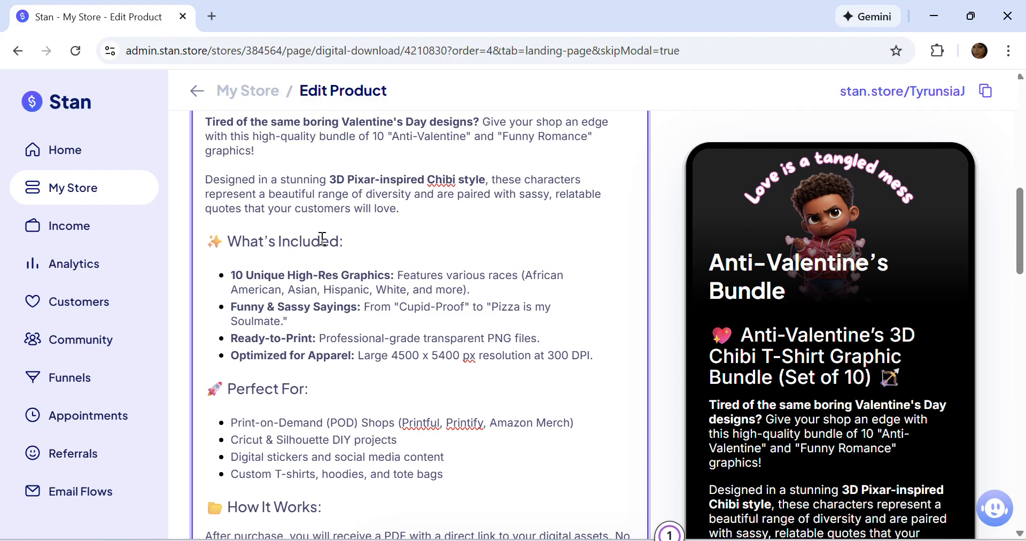
pyautogui.scroll(2, 323, 238)
pyautogui.scroll(-10, 351, 254)
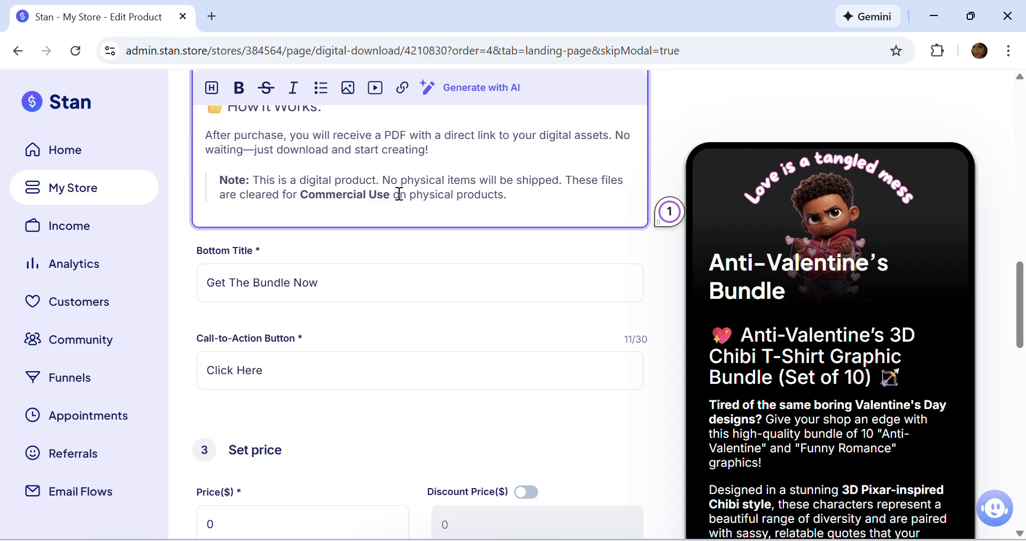
pyautogui.scroll(10, 401, 194)
pyautogui.scroll(1, 401, 198)
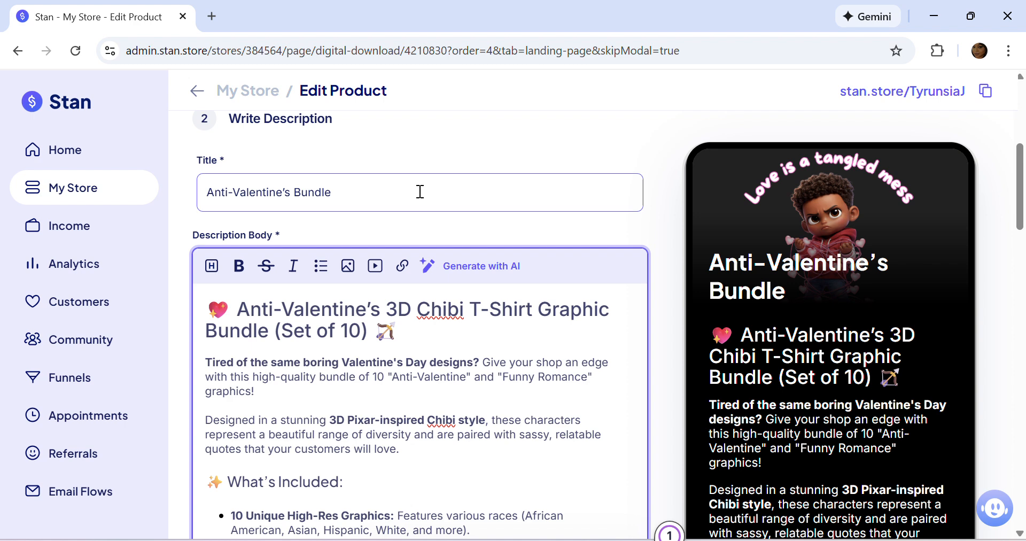
pyautogui.scroll(-10, 805, 290)
pyautogui.scroll(-3, 807, 298)
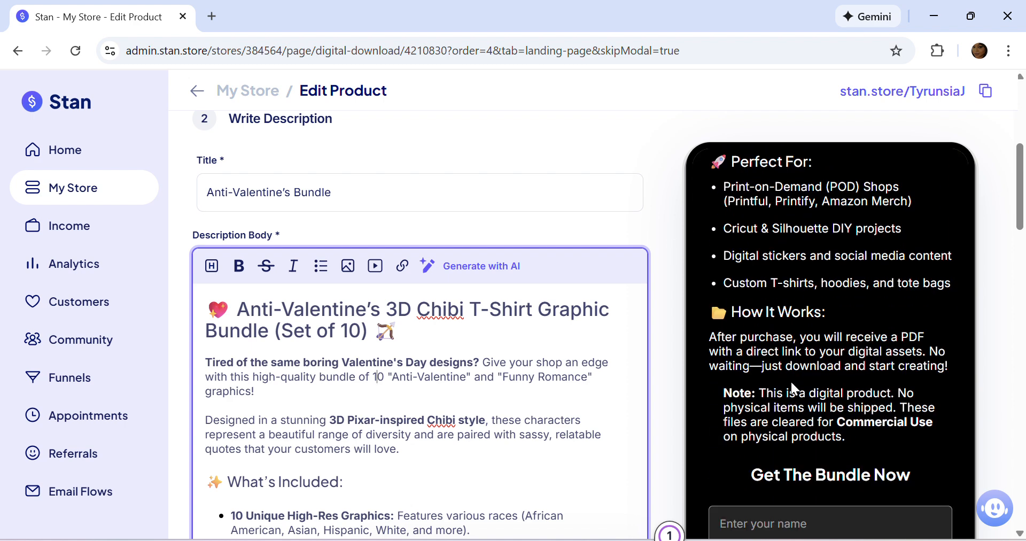
# Replace the dash after "waiting" in the How It Works paragraph with a comma, giving "waiting, just download".
pyautogui.scroll(-8, 426, 395)
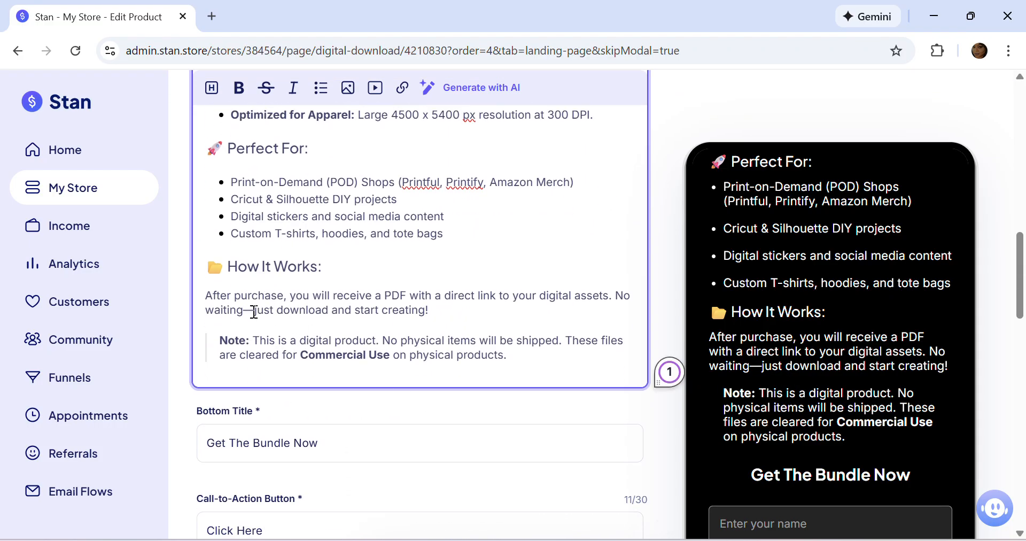
pyautogui.click(256, 311)
pyautogui.press('BackSpace')
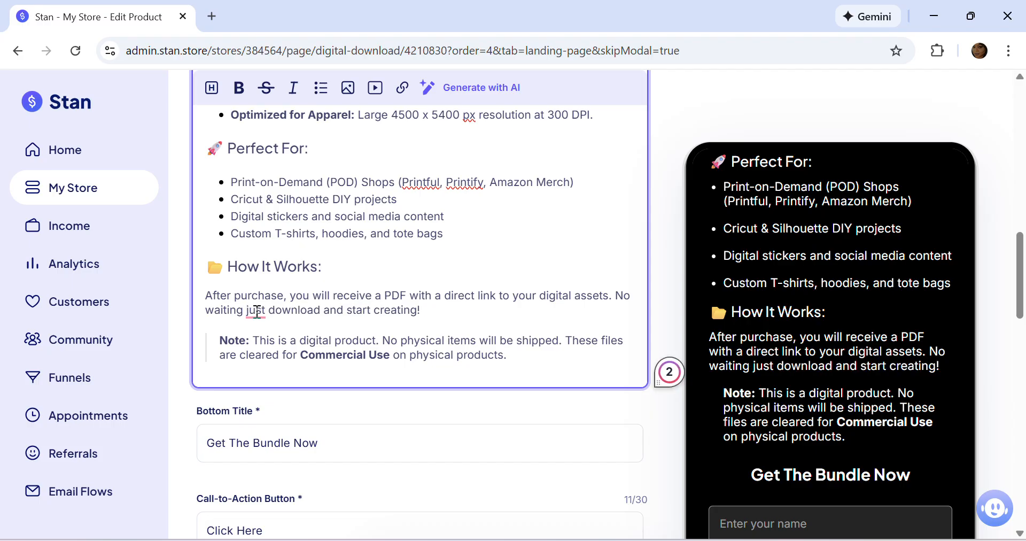
pyautogui.click(304, 299)
pyautogui.moveTo(256, 310)
pyautogui.click(260, 362)
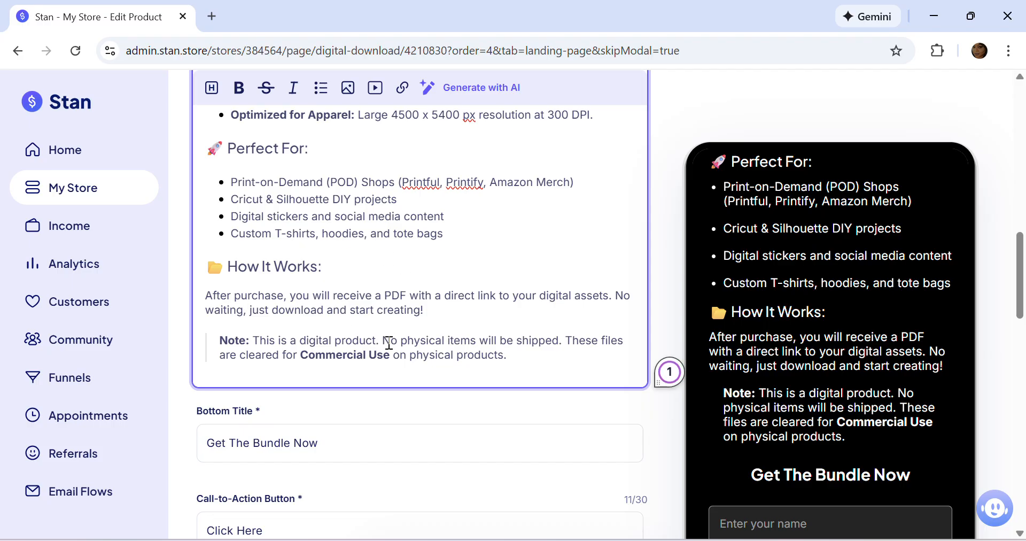
# Insert an extra space between "Bundle" and "Now" in the Bottom Title "Get The Bundle Now".
pyautogui.scroll(10, 903, 480)
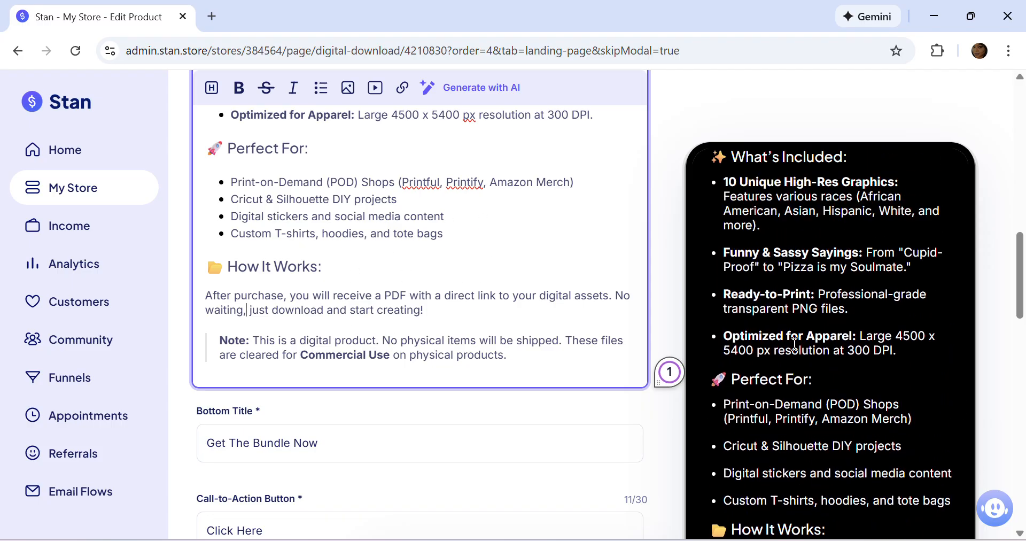
pyautogui.scroll(-10, 791, 236)
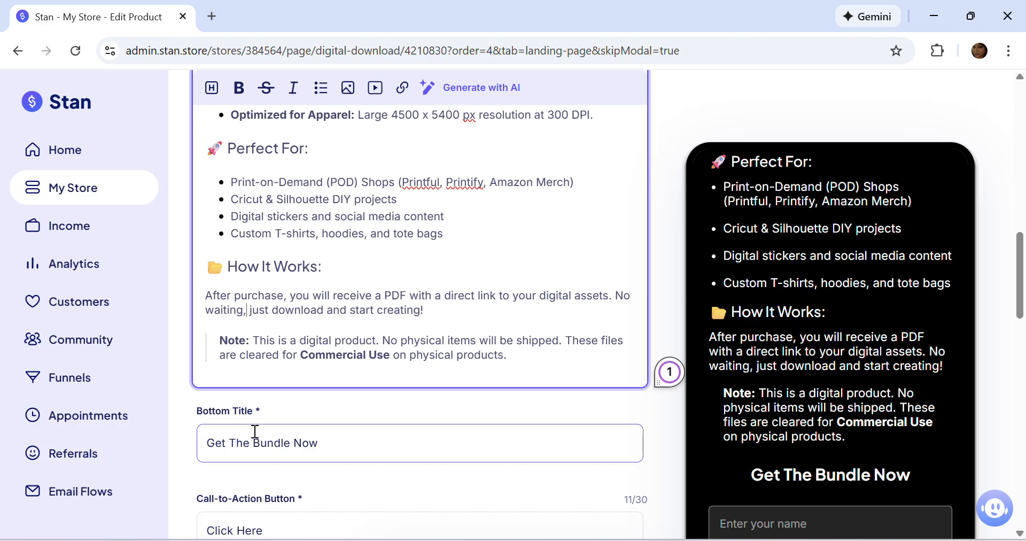
pyautogui.click(317, 437)
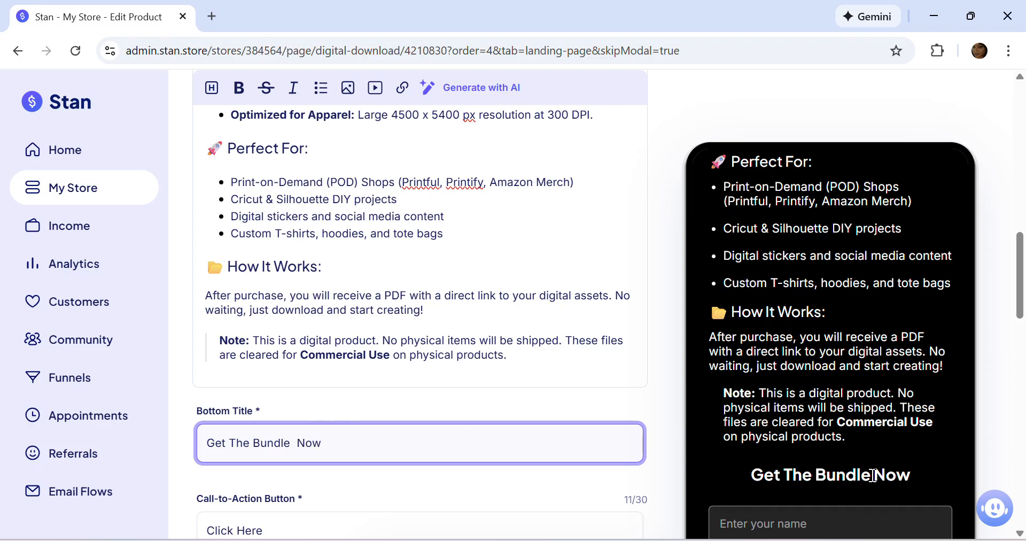
# Set the product's price to 4.99 dollars and go on to the Upload your Digital Product section.
pyautogui.scroll(-3, 392, 422)
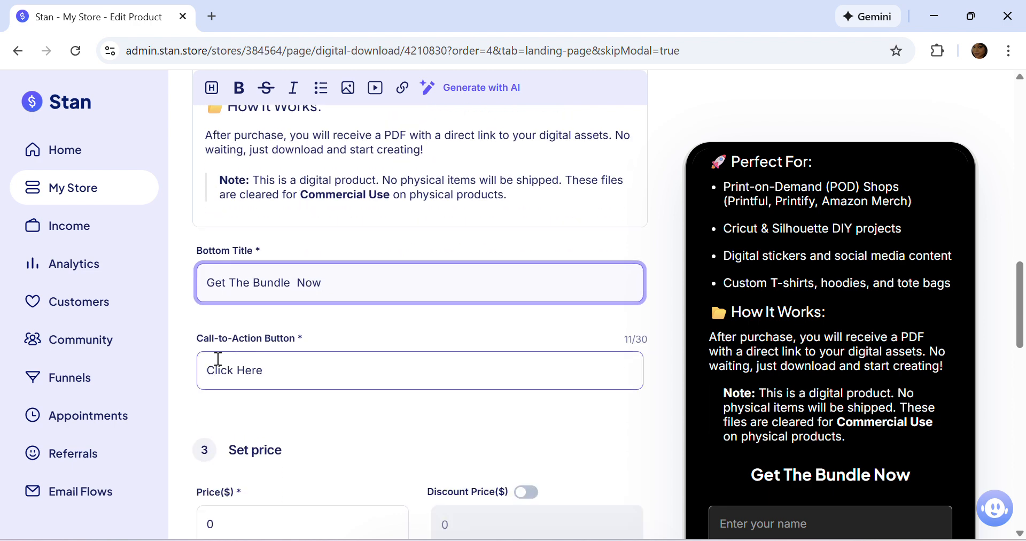
pyautogui.scroll(-4, 691, 377)
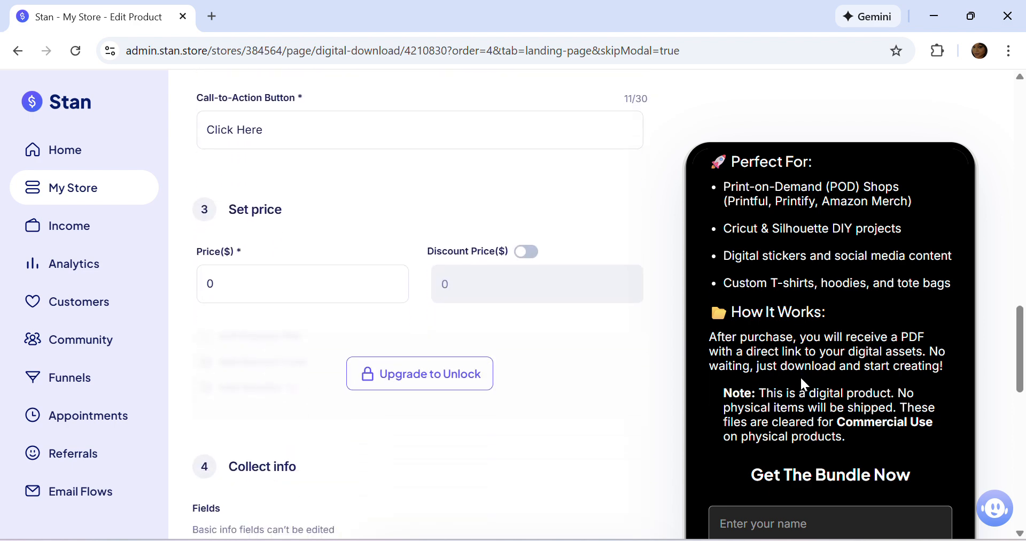
pyautogui.scroll(3, 800, 377)
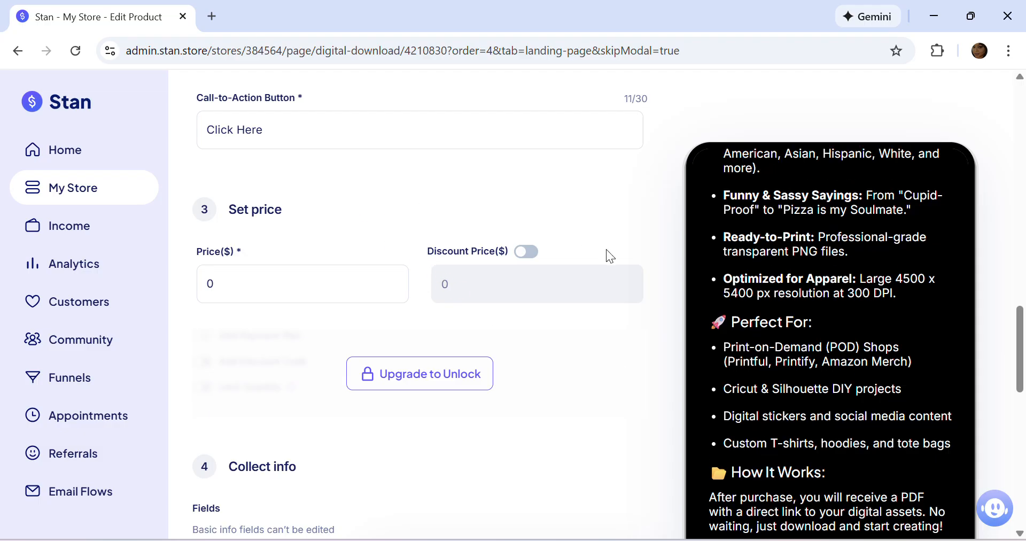
pyautogui.scroll(-3, 850, 331)
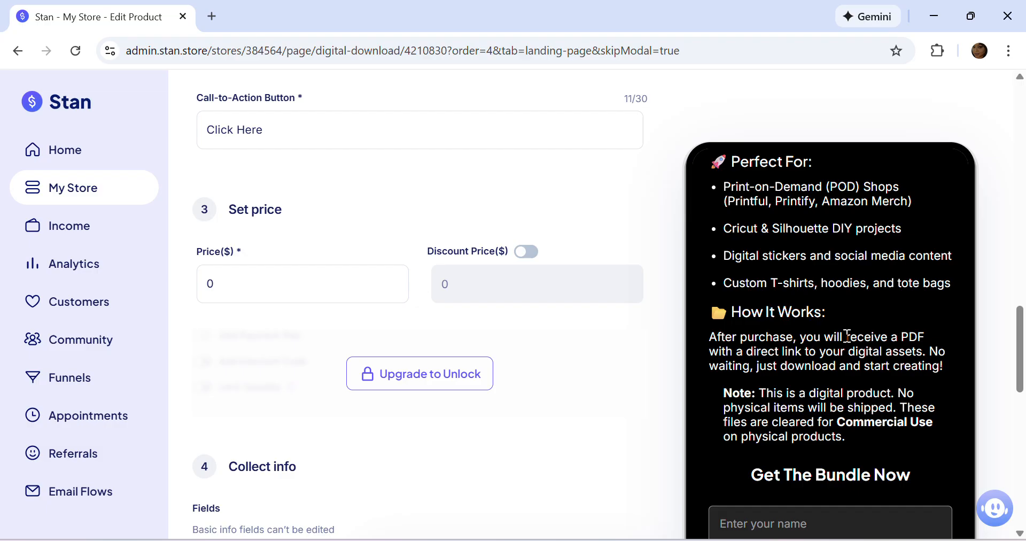
pyautogui.click(239, 280)
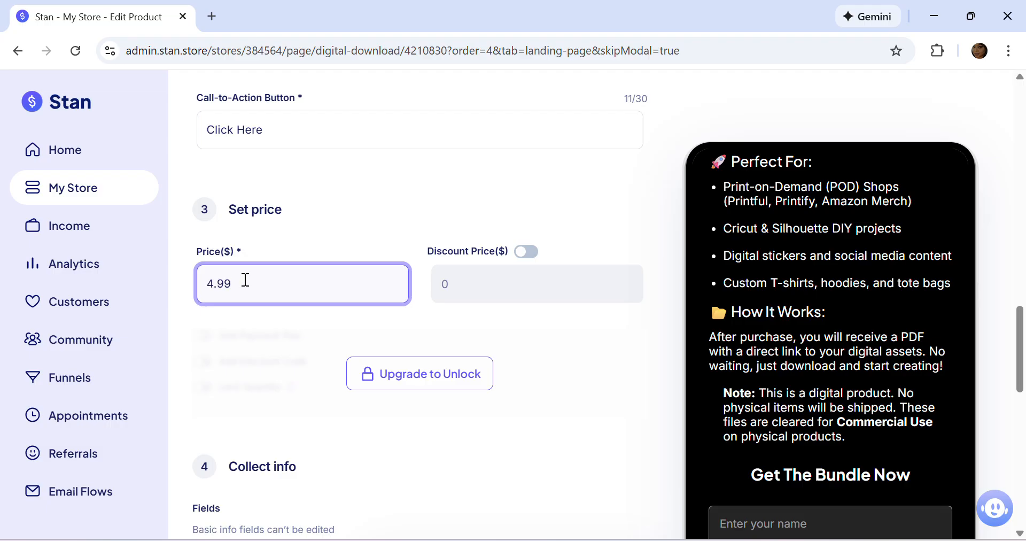
pyautogui.scroll(-7, 419, 328)
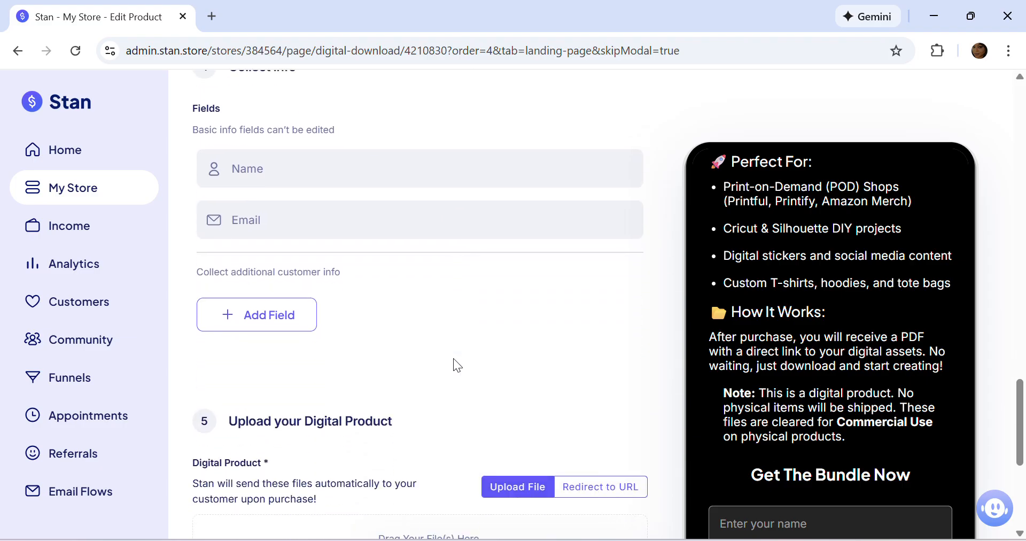
pyautogui.scroll(4, 432, 324)
pyautogui.scroll(2, 381, 208)
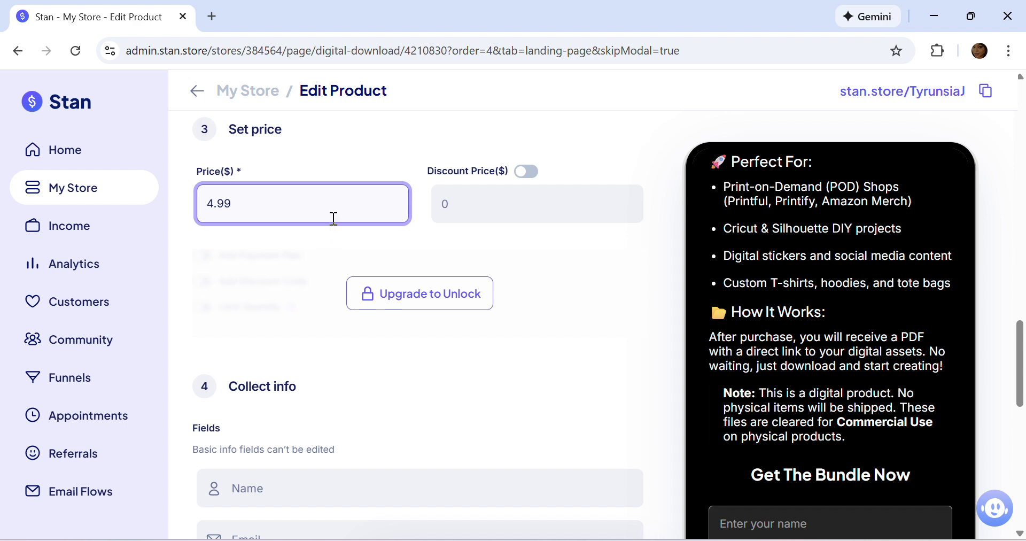
pyautogui.scroll(-6, 293, 214)
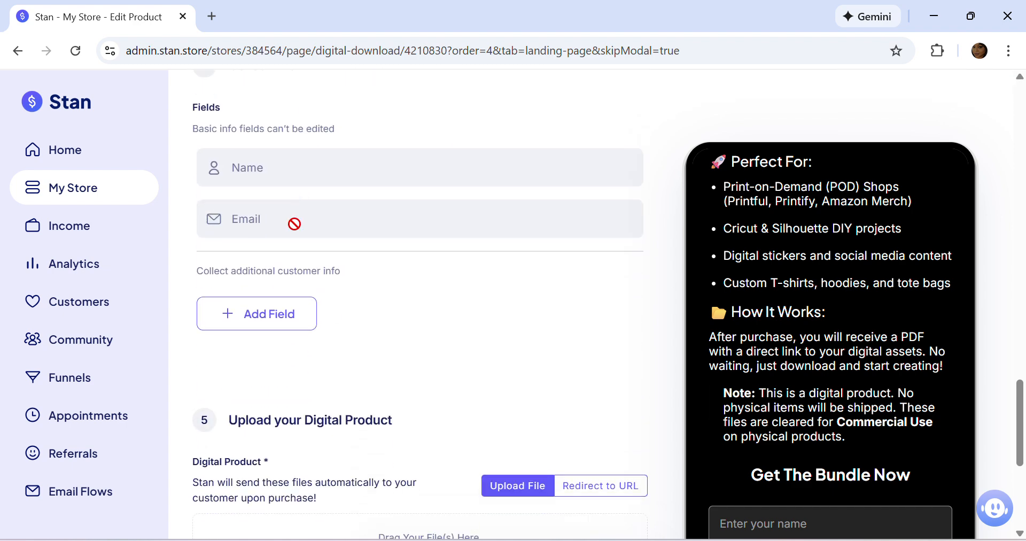
pyautogui.scroll(-5, 297, 220)
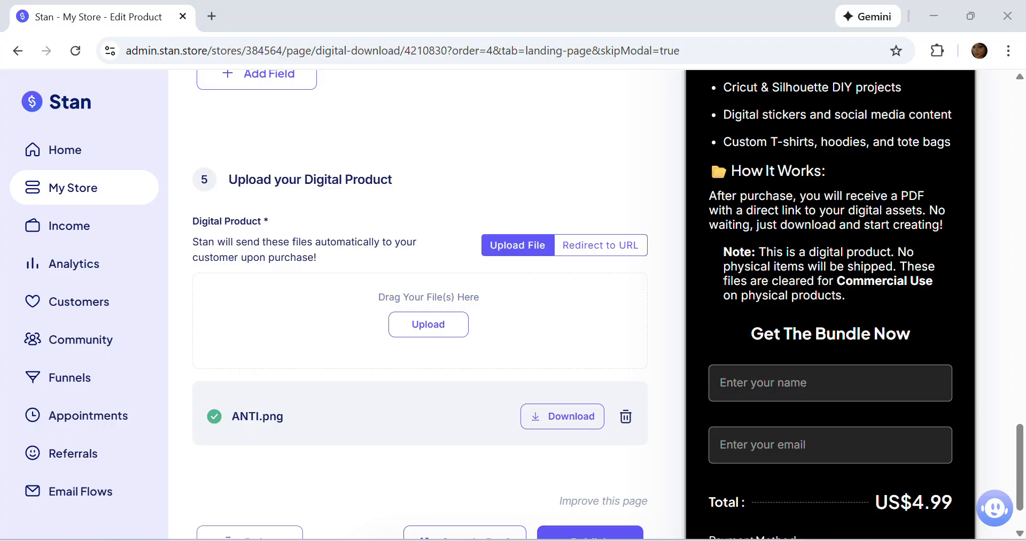
# Switch to Canva and download the thank-you card as PDF Standard with Compress PDF selected.
pyautogui.hotkey('alt', 'Tab')
pyautogui.click(598, 291)
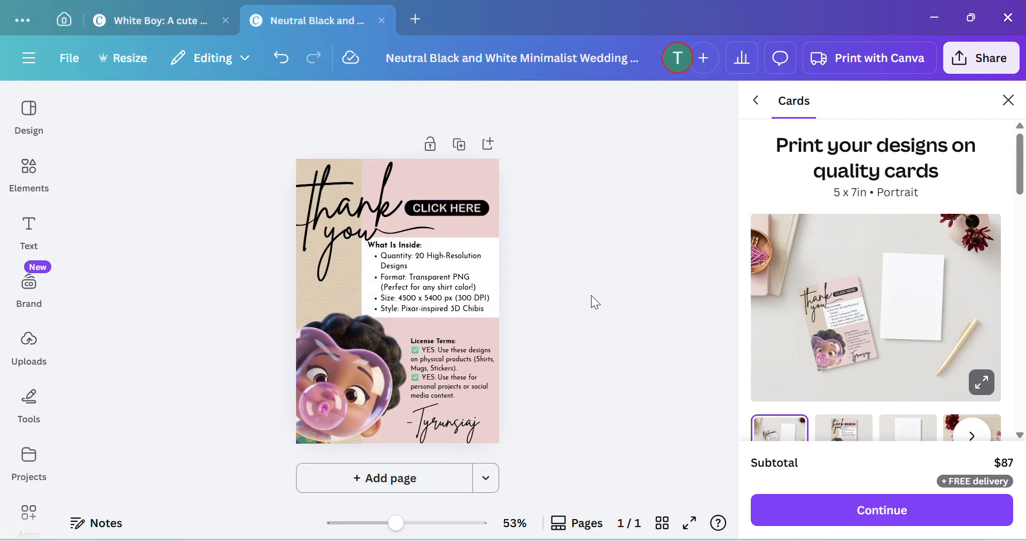
pyautogui.click(970, 68)
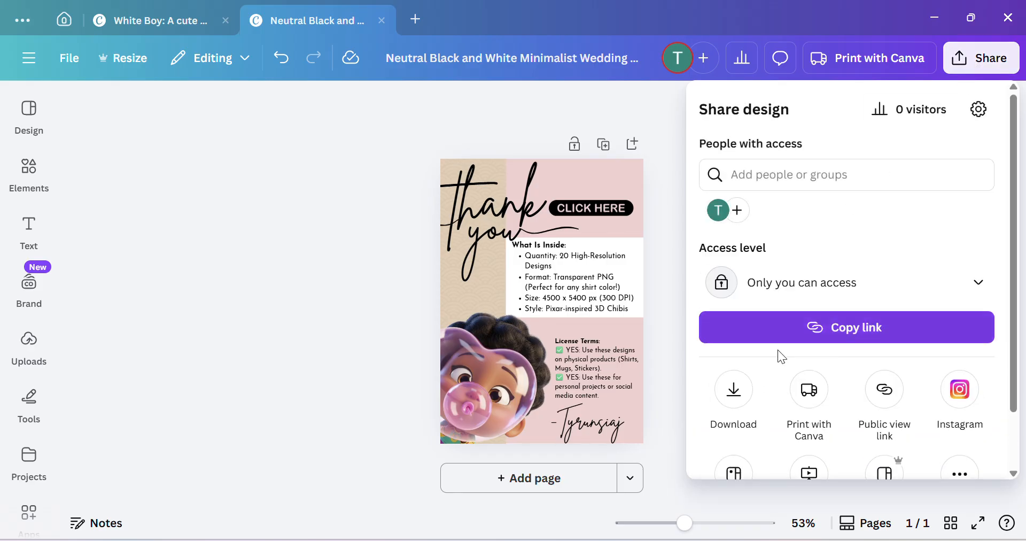
pyautogui.scroll(-2, 769, 376)
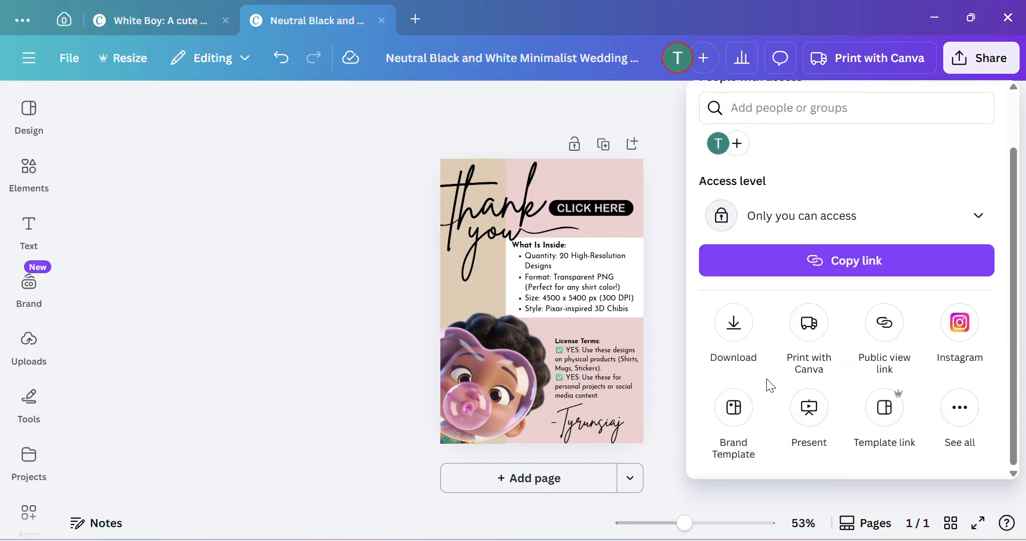
pyautogui.click(733, 334)
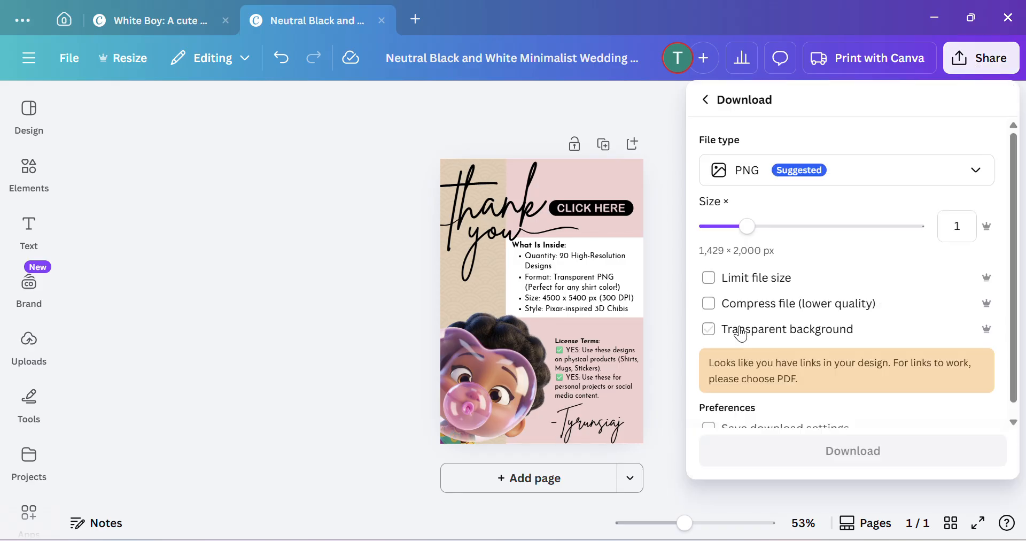
pyautogui.click(967, 177)
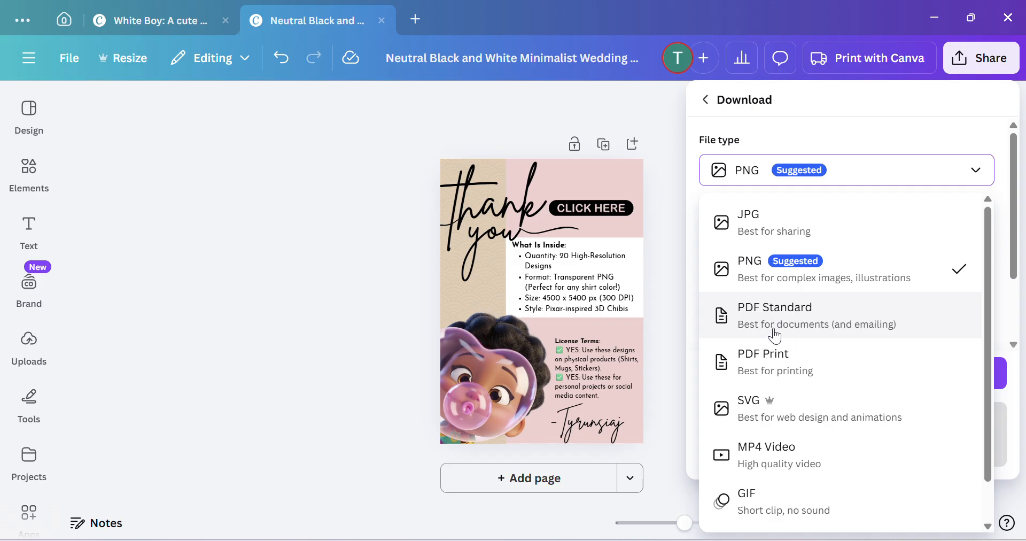
pyautogui.click(856, 331)
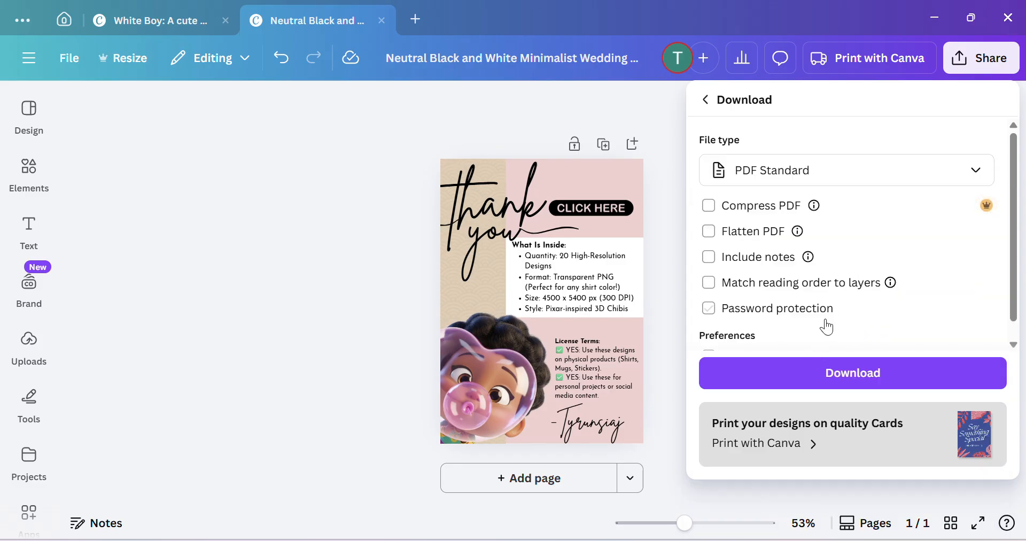
pyautogui.scroll(-1, 828, 337)
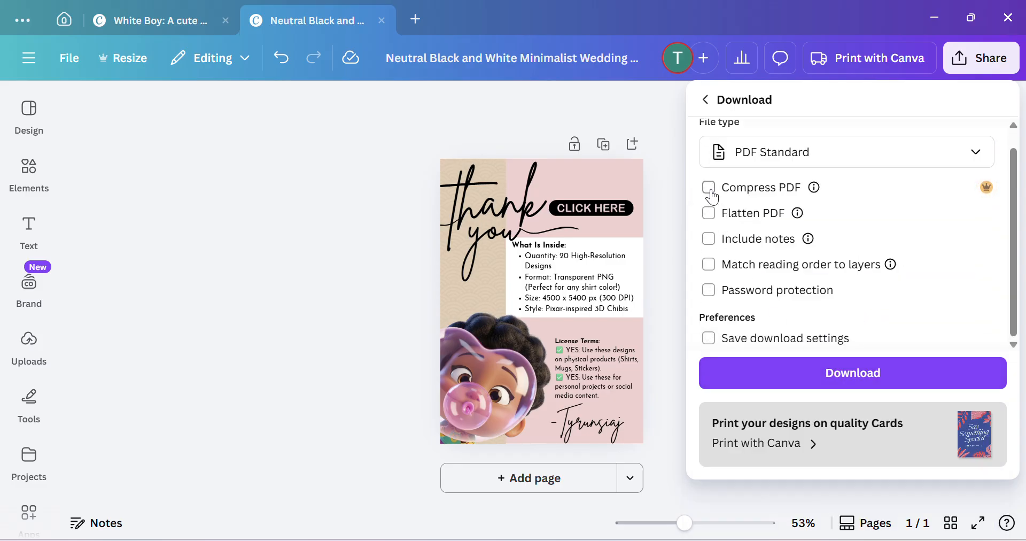
pyautogui.click(709, 187)
pyautogui.click(826, 372)
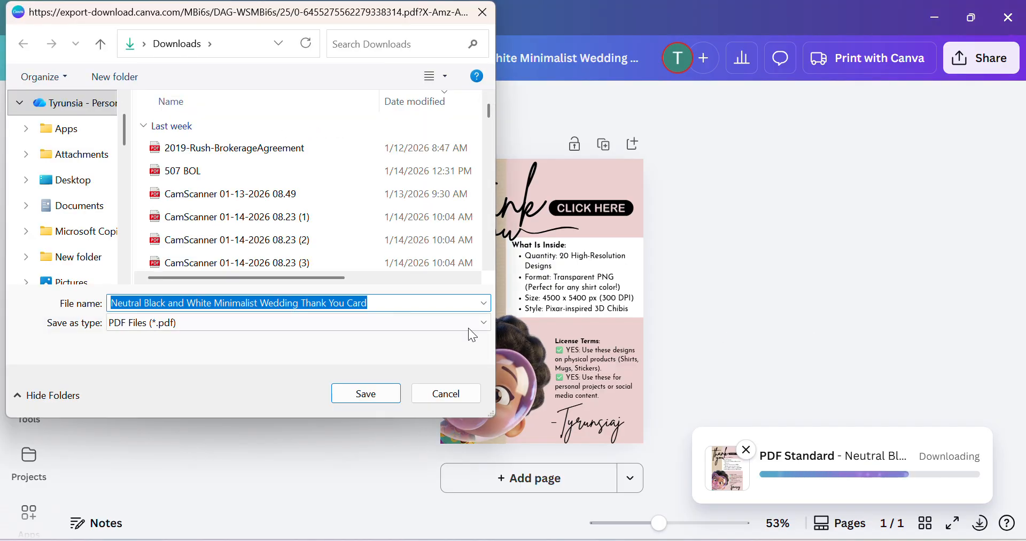
# Save the downloaded card PDF in the Downloads folder under the file name "Image Bundle".
pyautogui.moveTo(369, 303); pyautogui.dragTo(81, 304)
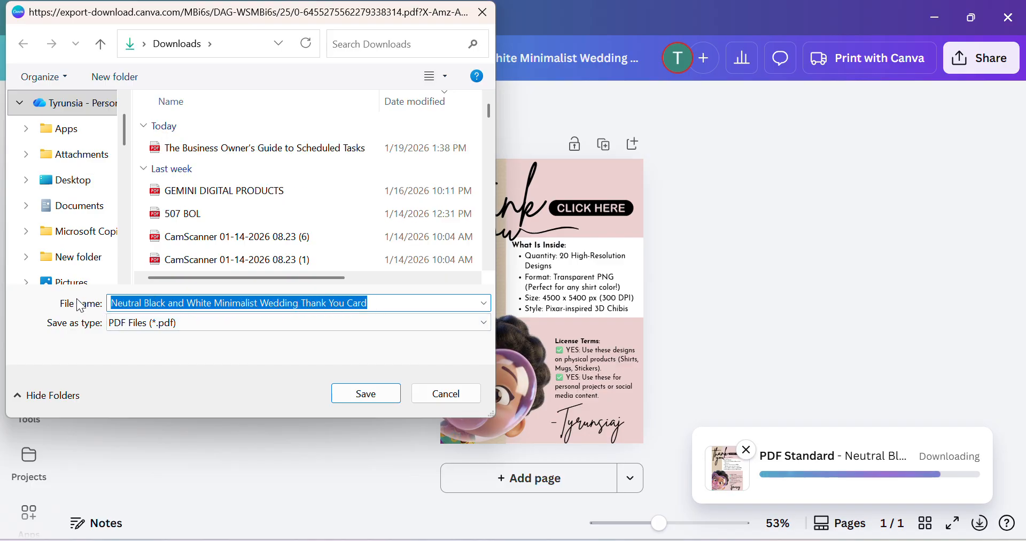
pyautogui.press('BackSpace')
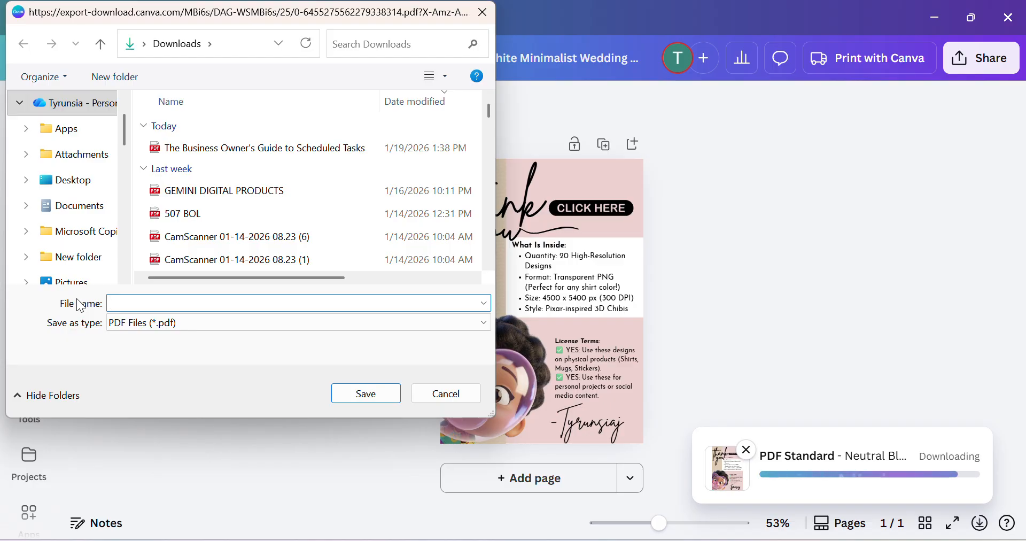
pyautogui.write('Image Bundle')
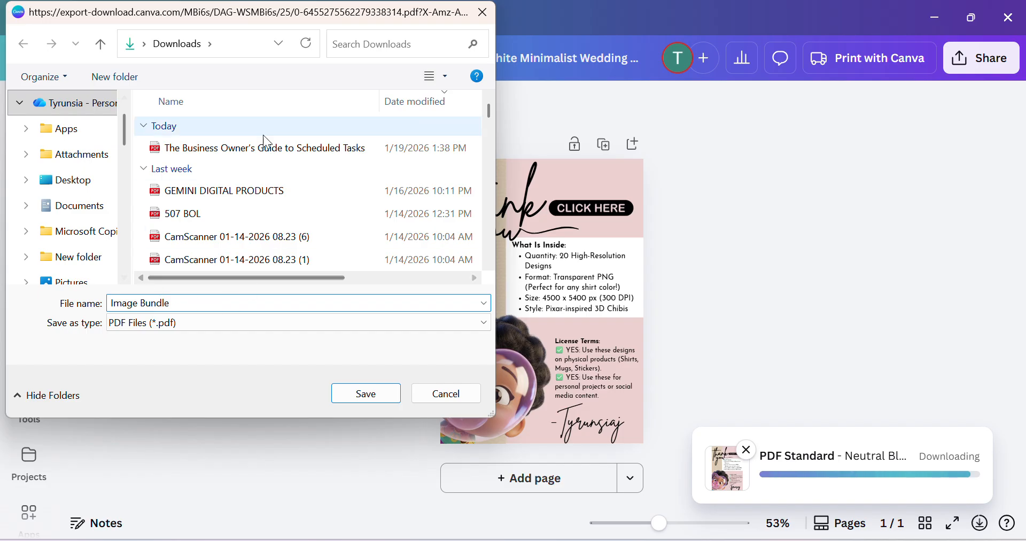
pyautogui.click(382, 394)
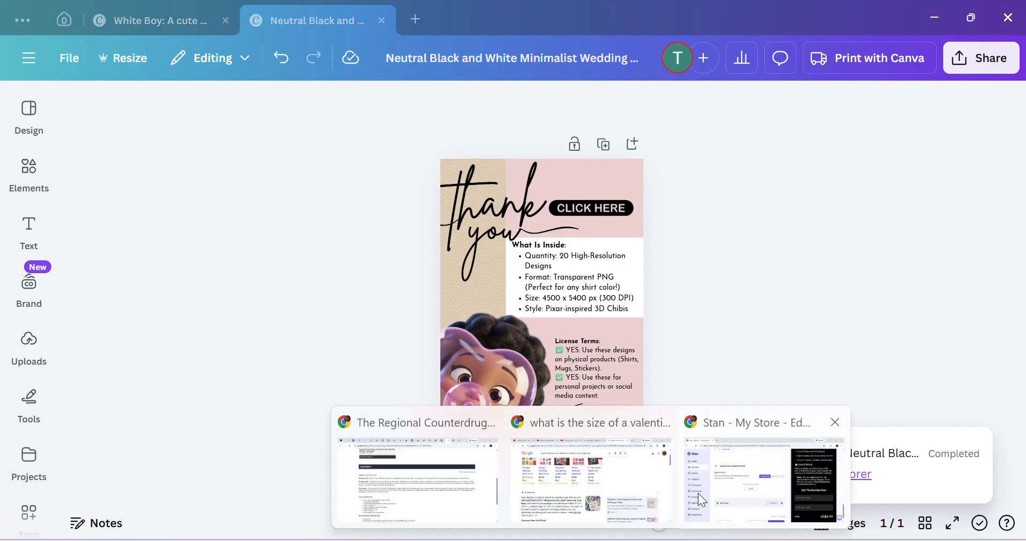
# Switch to the Stan product page and remove ANTI.png from the digital product files.
pyautogui.click(711, 489)
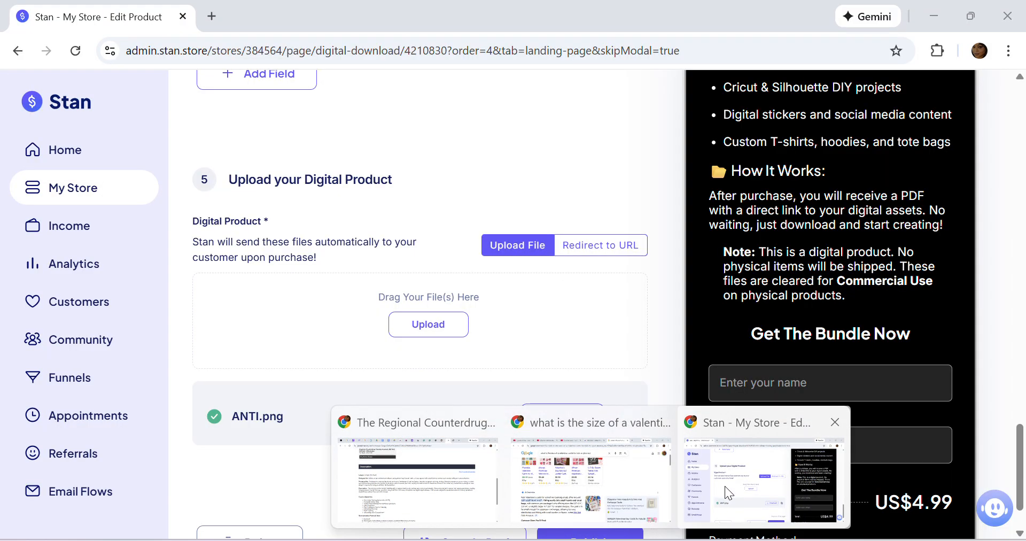
pyautogui.click(438, 325)
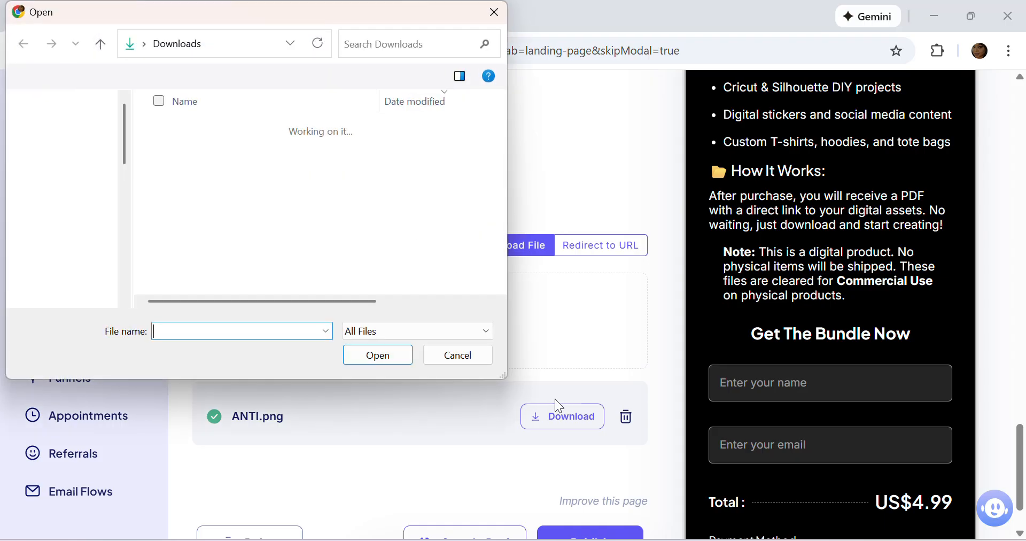
pyautogui.click(455, 355)
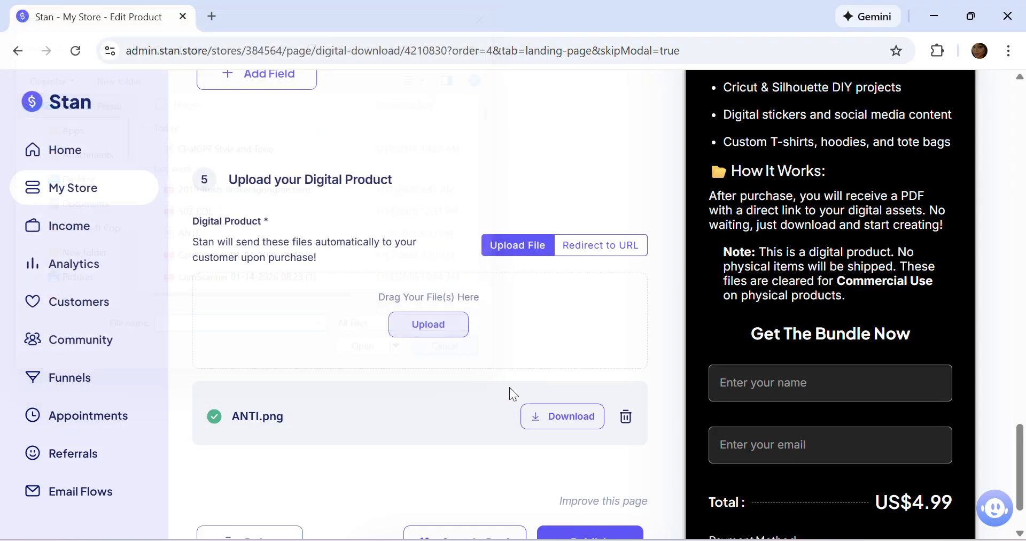
pyautogui.click(620, 422)
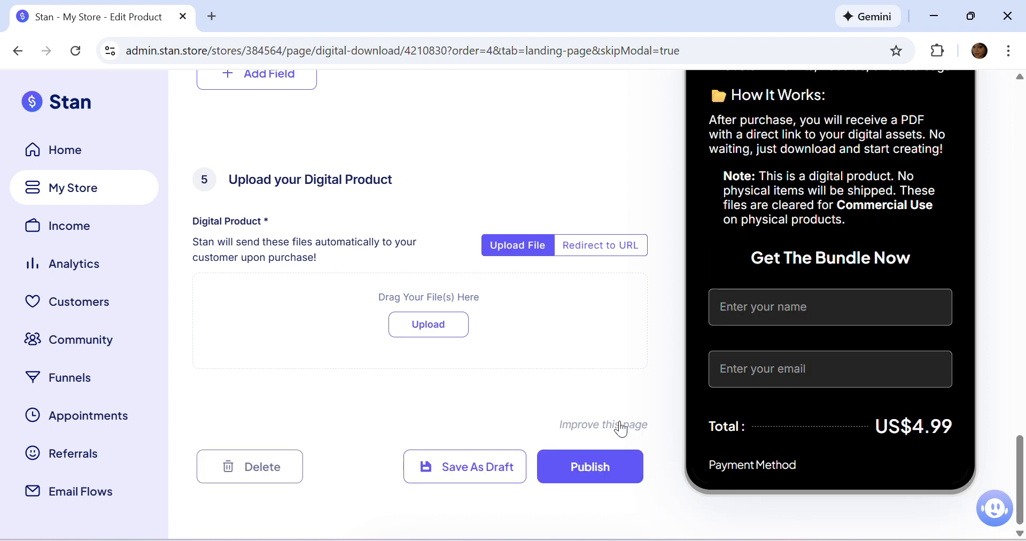
# Upload the "Image Bundle" PDF from the Downloads folder as the digital product.
pyautogui.click(451, 326)
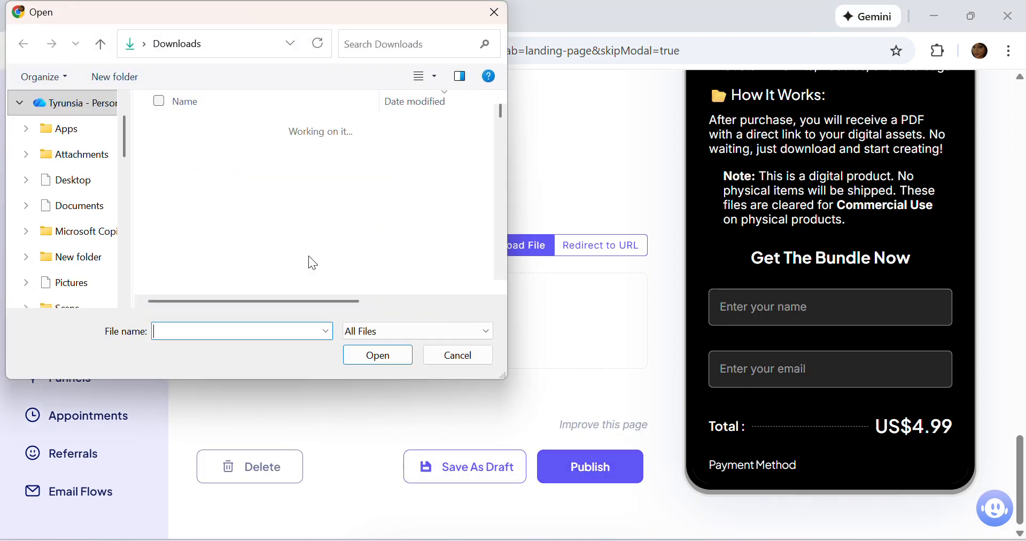
pyautogui.scroll(5, 267, 206)
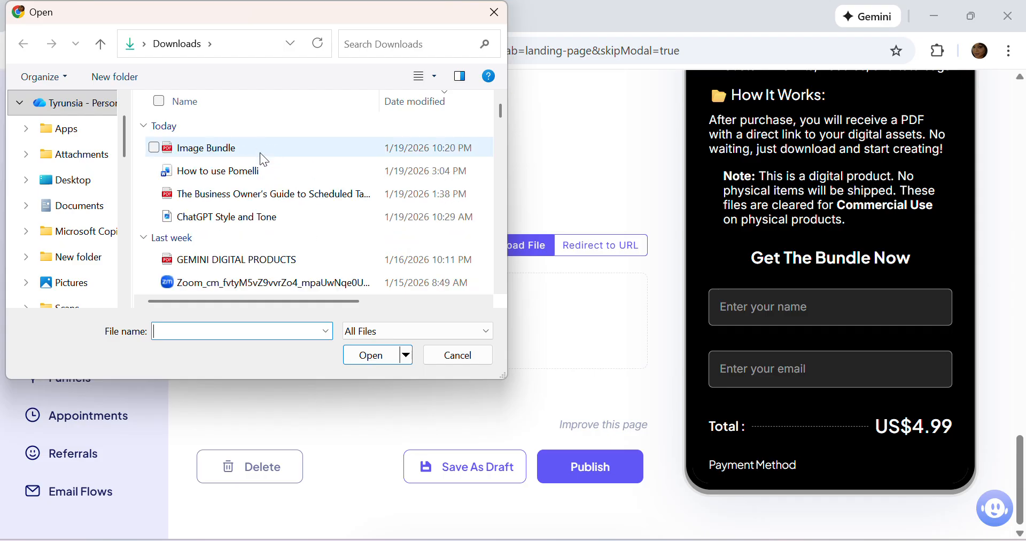
pyautogui.click(253, 151)
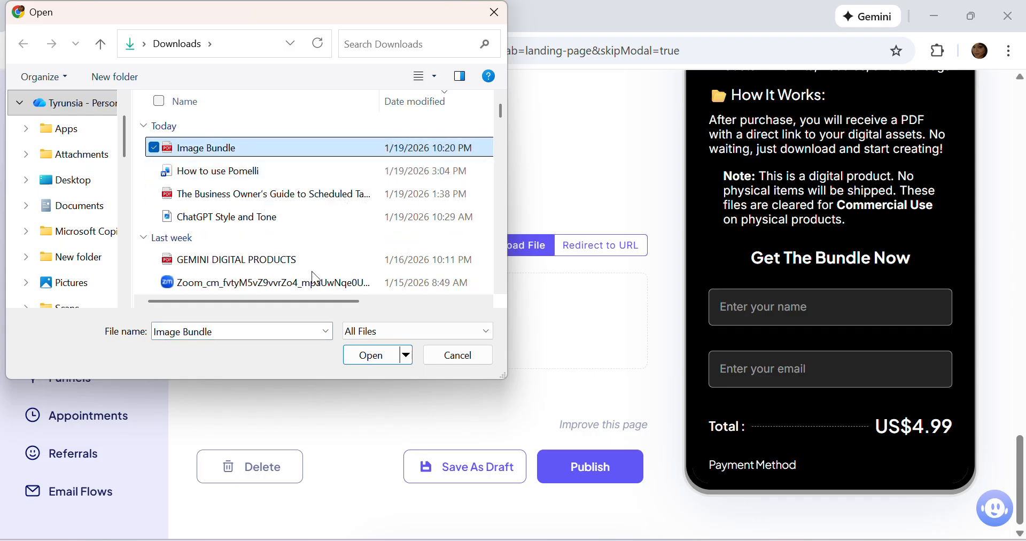
pyautogui.click(364, 355)
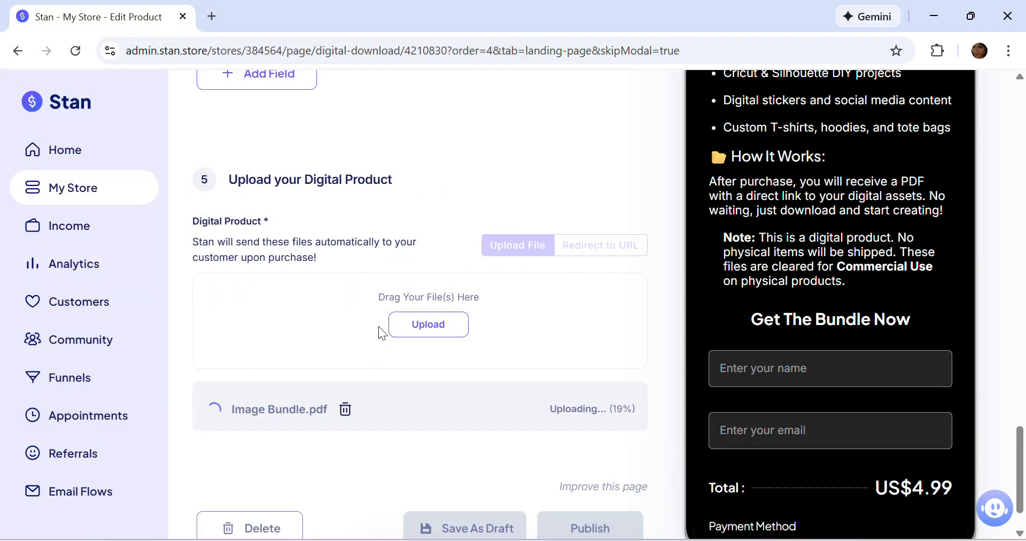
pyautogui.scroll(-2, 329, 396)
pyautogui.scroll(1, 302, 251)
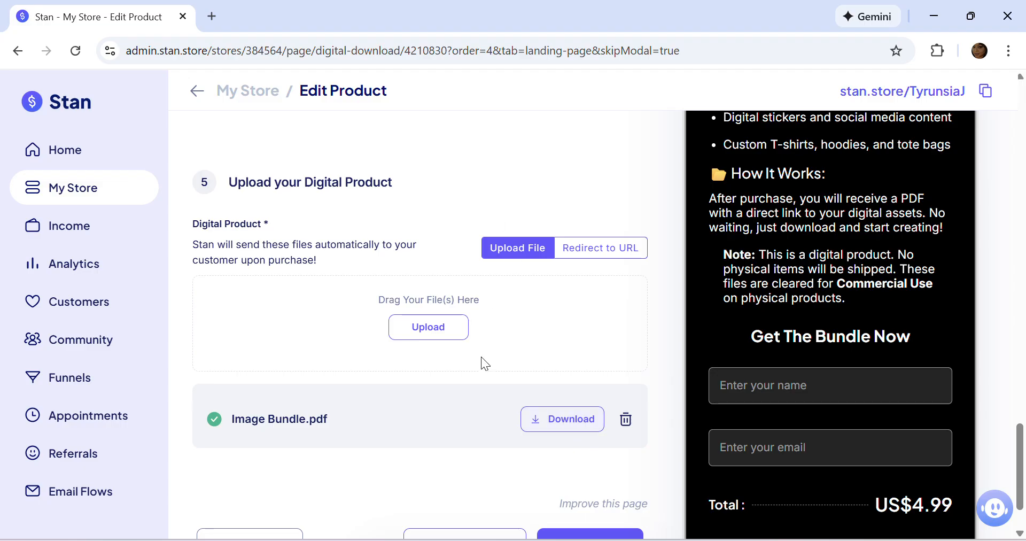
# Review the listing's price, customer info fields, uploaded product file and description on the checkout page.
pyautogui.scroll(9, 486, 338)
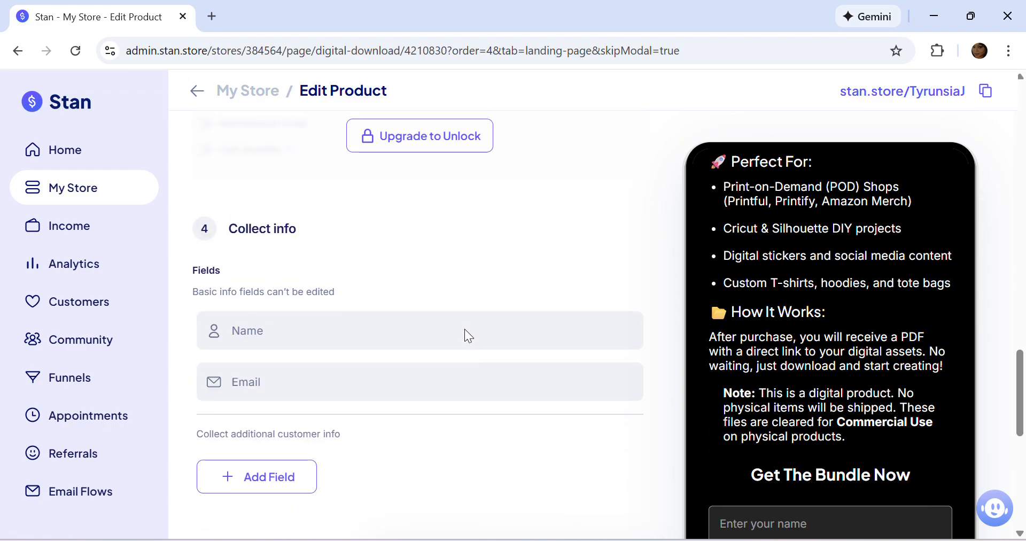
pyautogui.scroll(2, 423, 313)
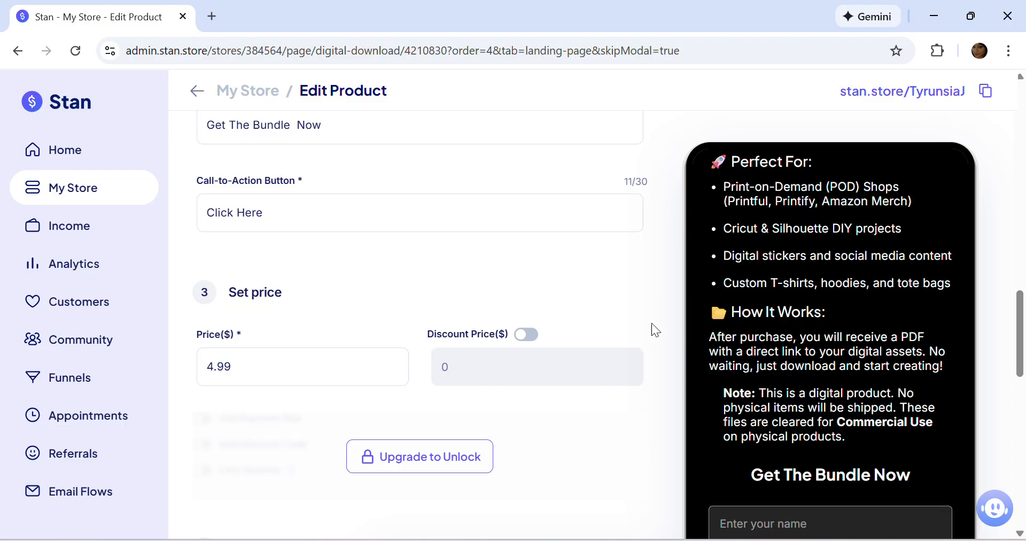
pyautogui.scroll(-3, 652, 342)
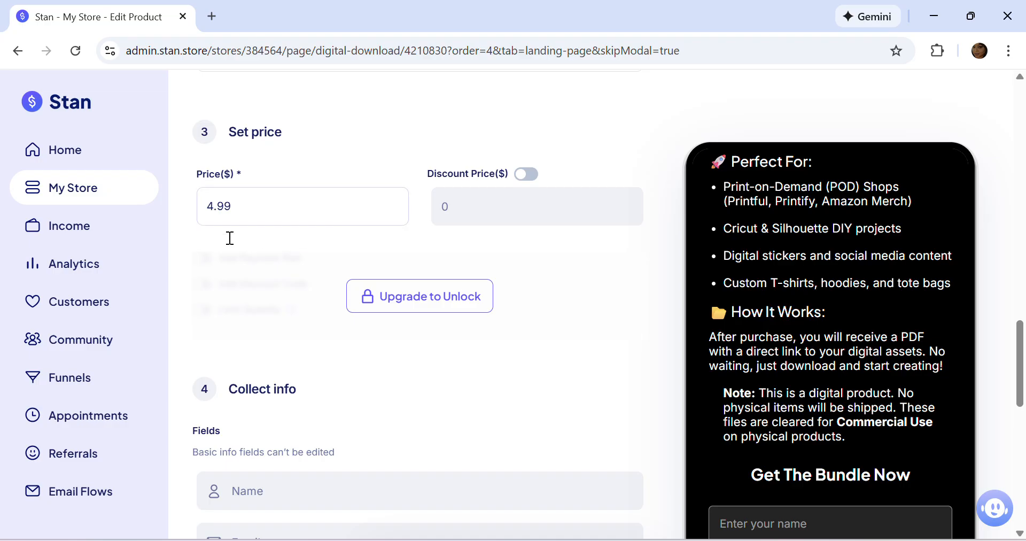
pyautogui.scroll(-9, 275, 267)
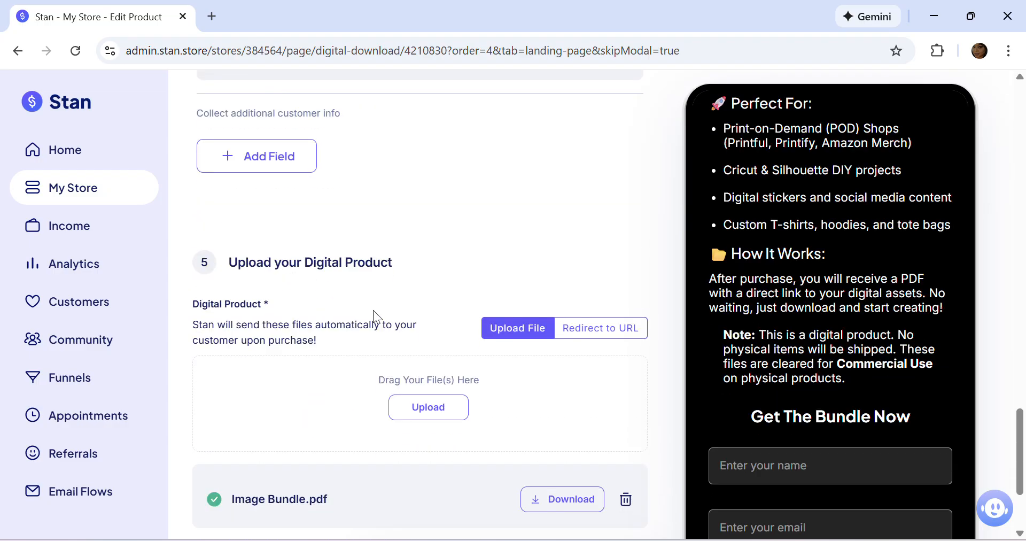
pyautogui.scroll(-3, 373, 313)
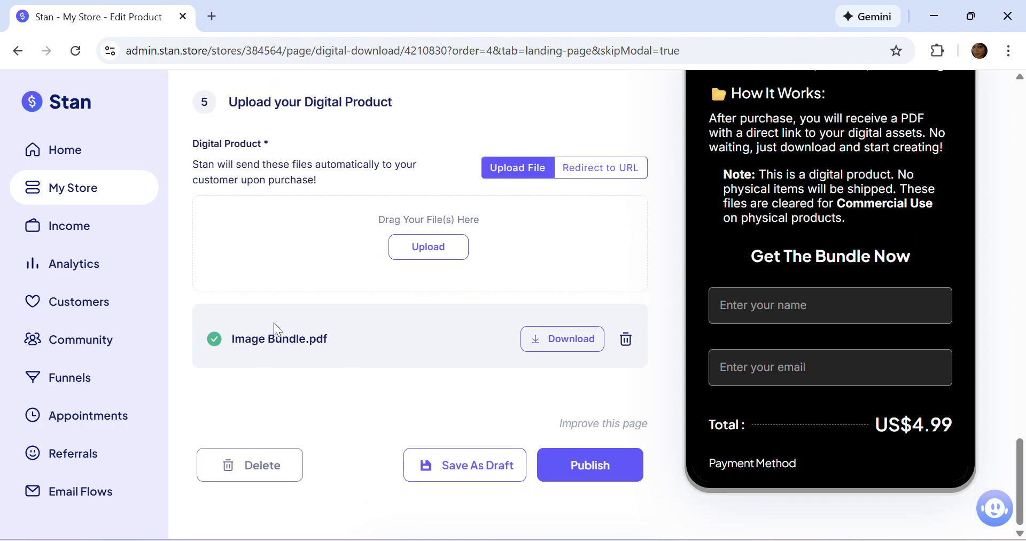
pyautogui.scroll(15, 274, 323)
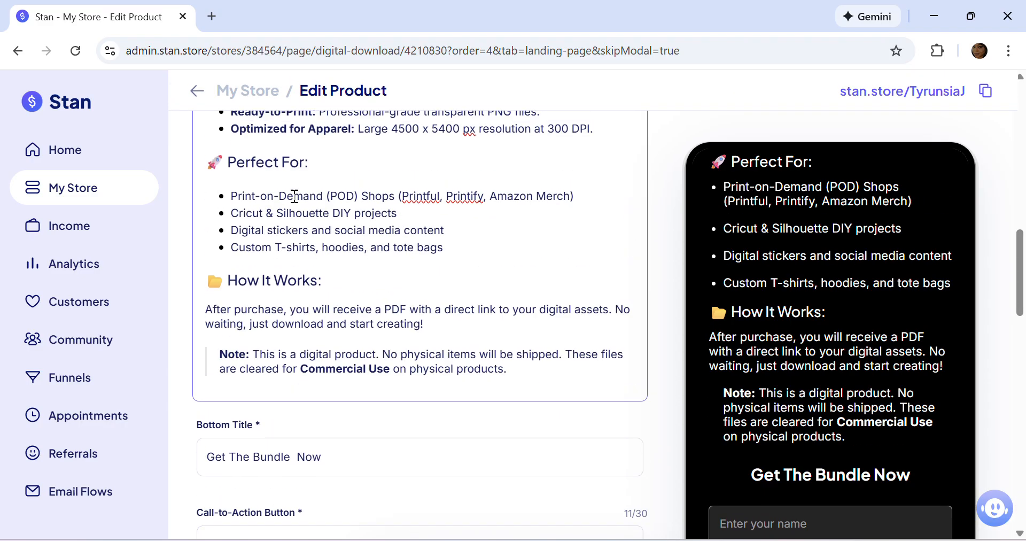
pyautogui.scroll(10, 294, 196)
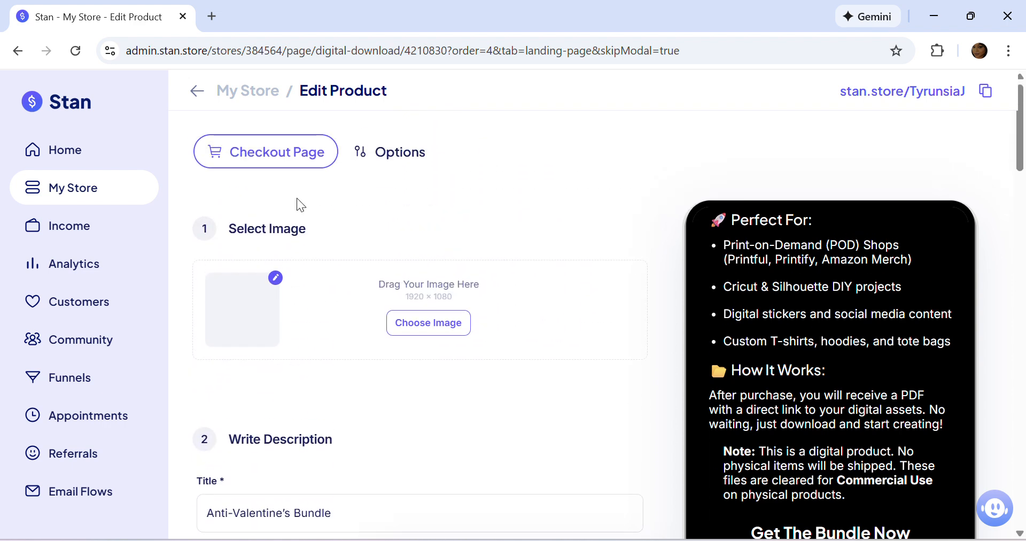
# Open the Confirmation Email in the product's options and insert "the" before the Product Name placeholder in the body.
pyautogui.click(396, 156)
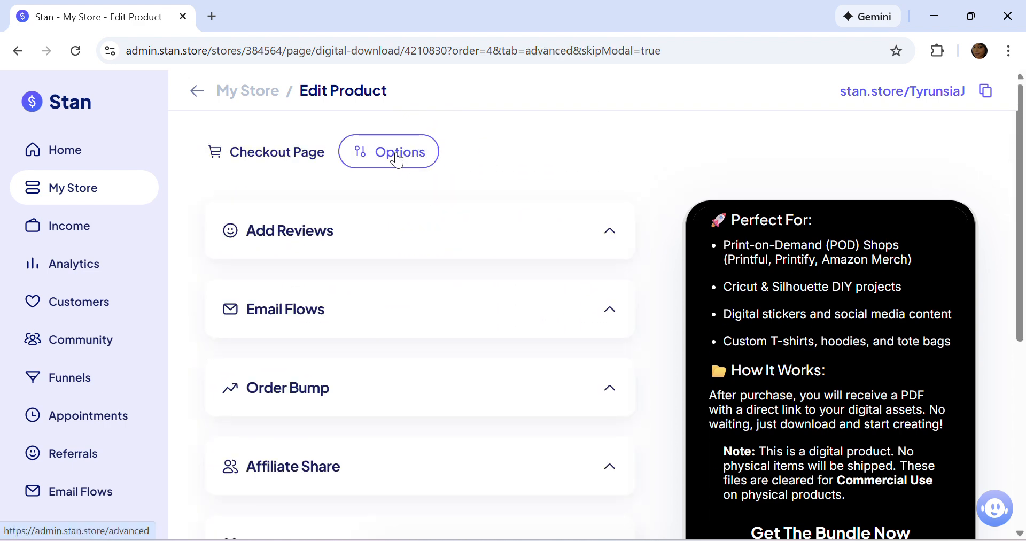
pyautogui.scroll(-5, 360, 344)
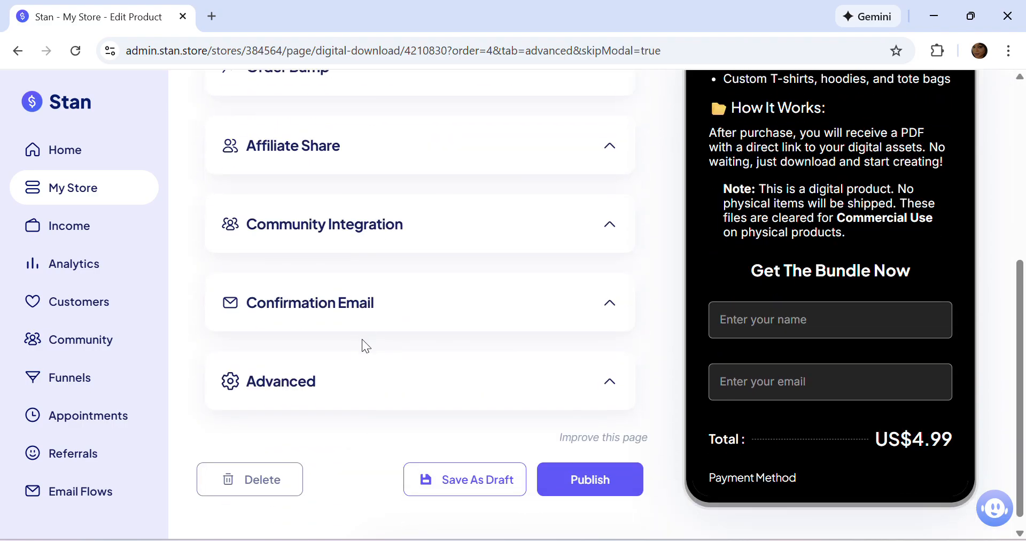
pyautogui.click(356, 302)
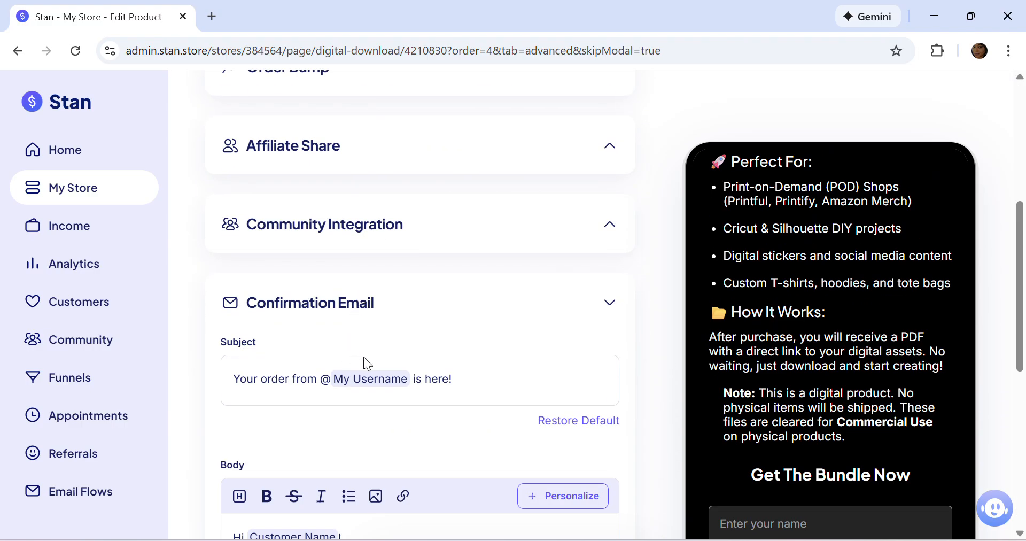
pyautogui.click(334, 371)
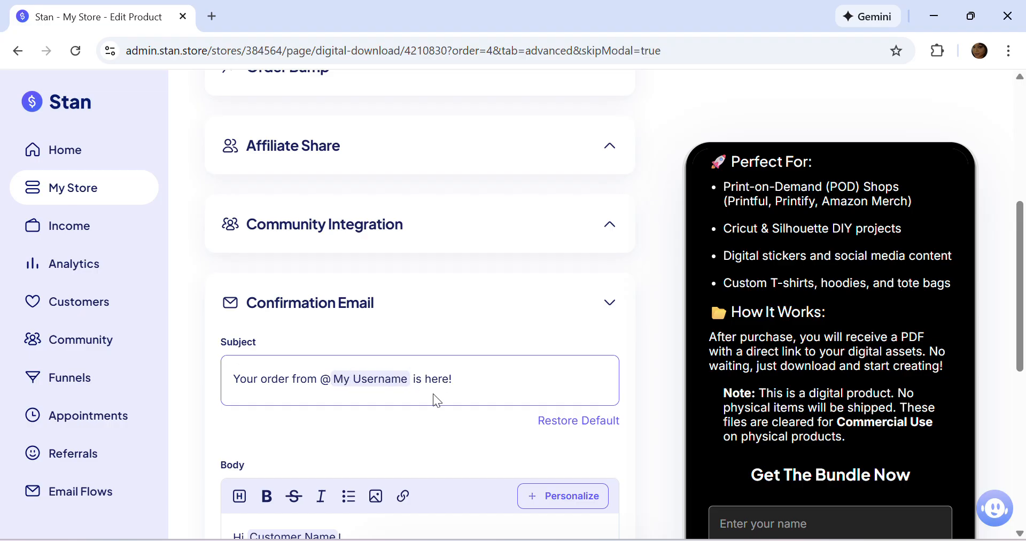
pyautogui.scroll(-3, 423, 398)
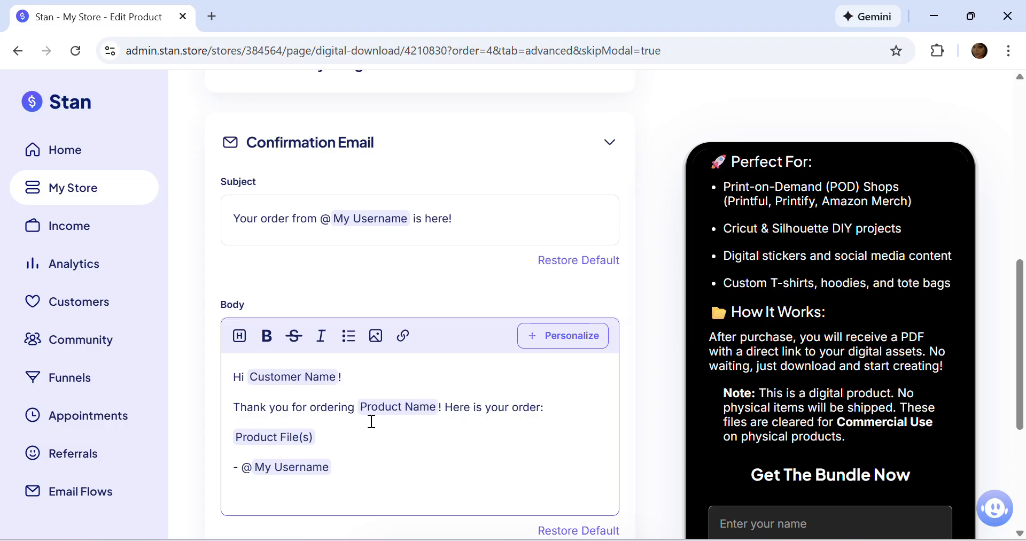
pyautogui.scroll(4, 763, 293)
pyautogui.scroll(5, 763, 293)
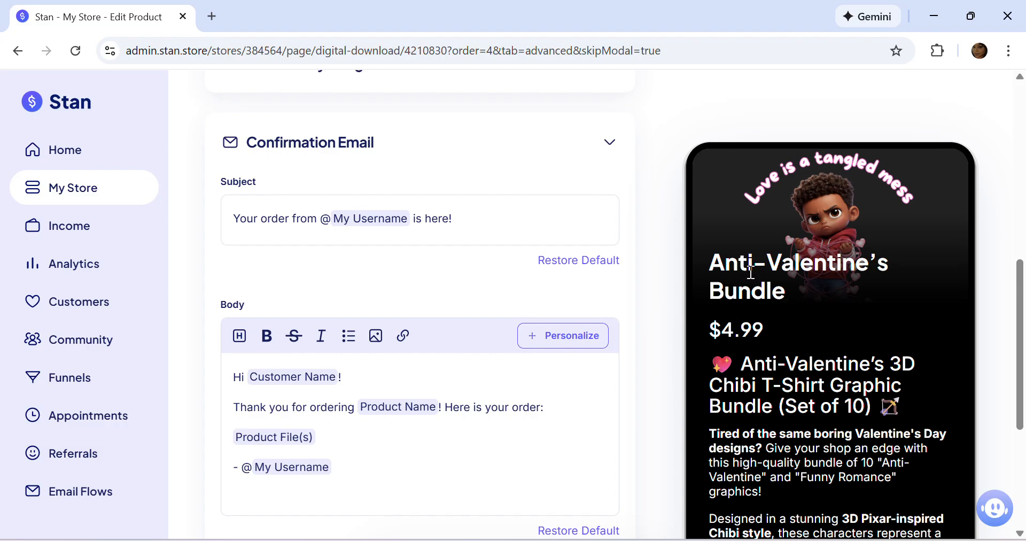
pyautogui.click(356, 413)
pyautogui.write('th')
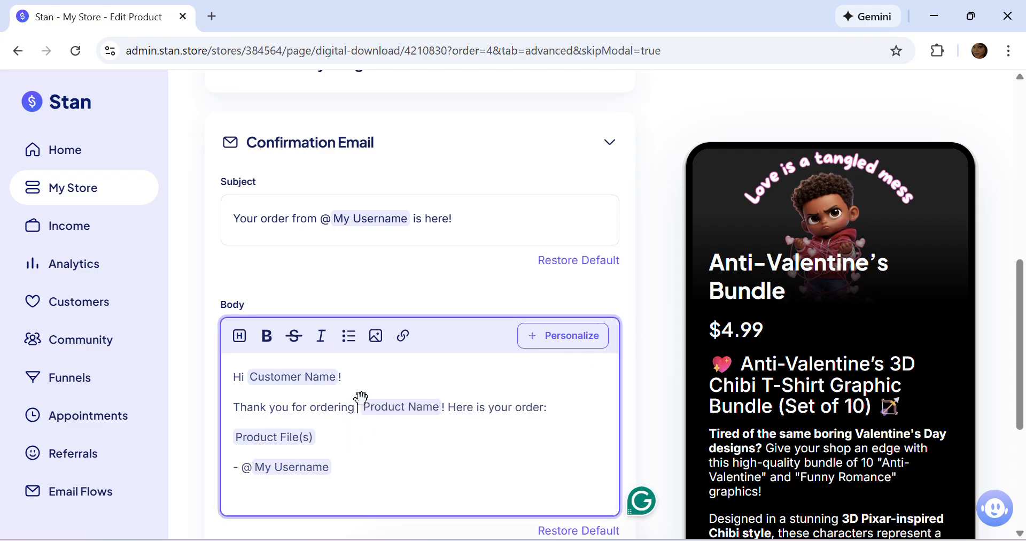
pyautogui.write('e')
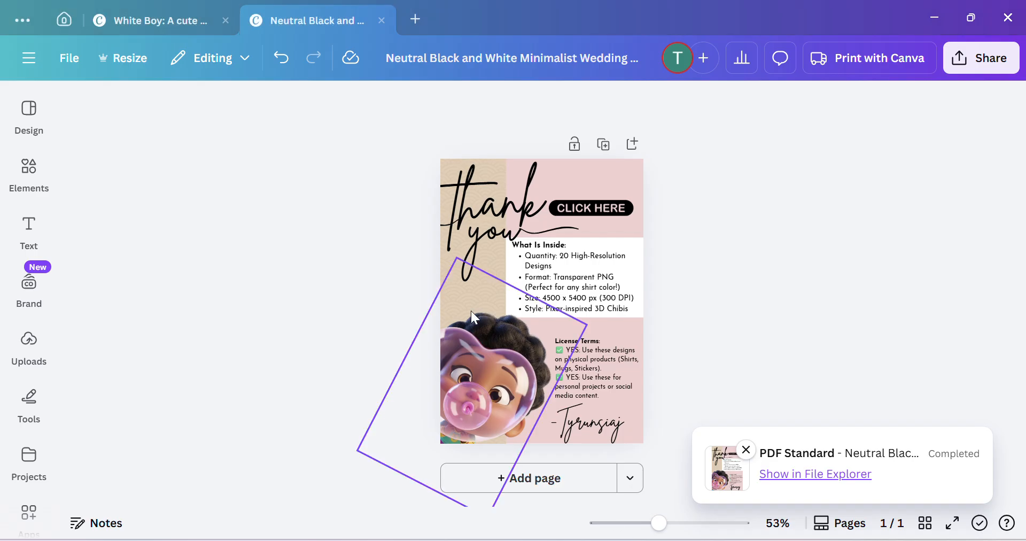
# Switch to Canva and copy the "What Is Inside" text box from the thank-you card.
pyautogui.click(584, 301)
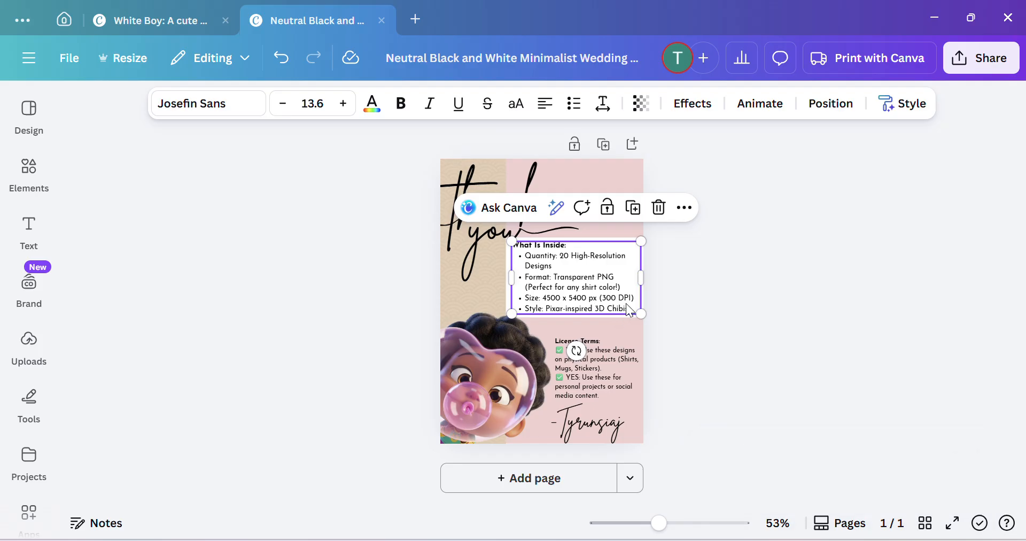
pyautogui.rightClick(595, 310)
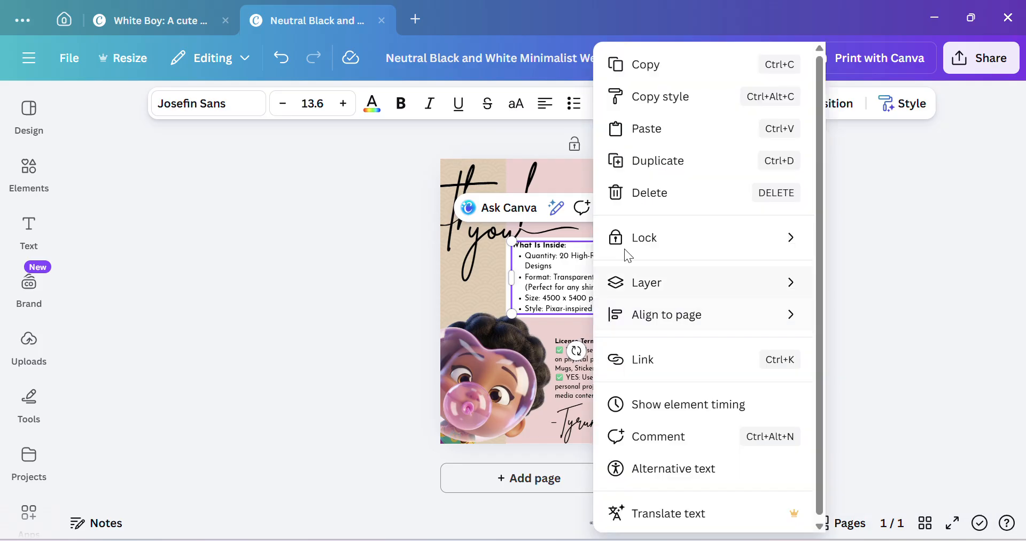
pyautogui.click(651, 64)
# Return to Stan and paste the copied "What Is Inside" list on a new line below "Here is your order:" in the email body.
pyautogui.moveTo(591, 540)
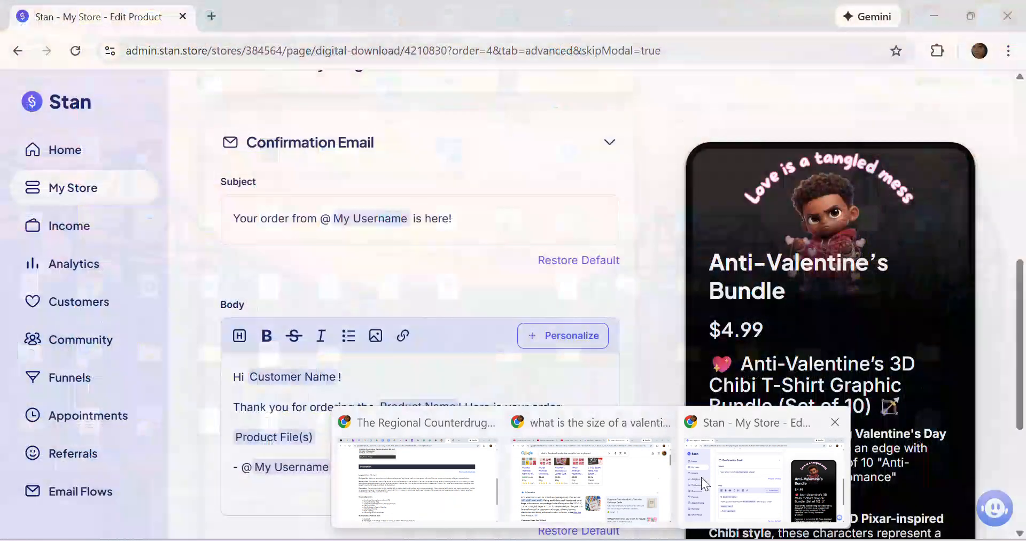
pyautogui.click(701, 477)
pyautogui.click(375, 407)
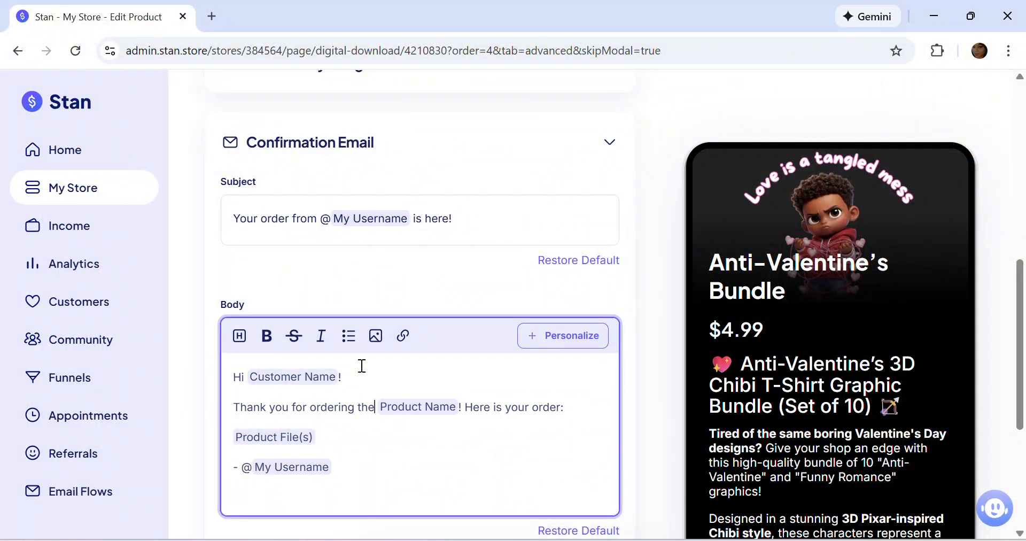
pyautogui.click(571, 406)
pyautogui.press('Return')
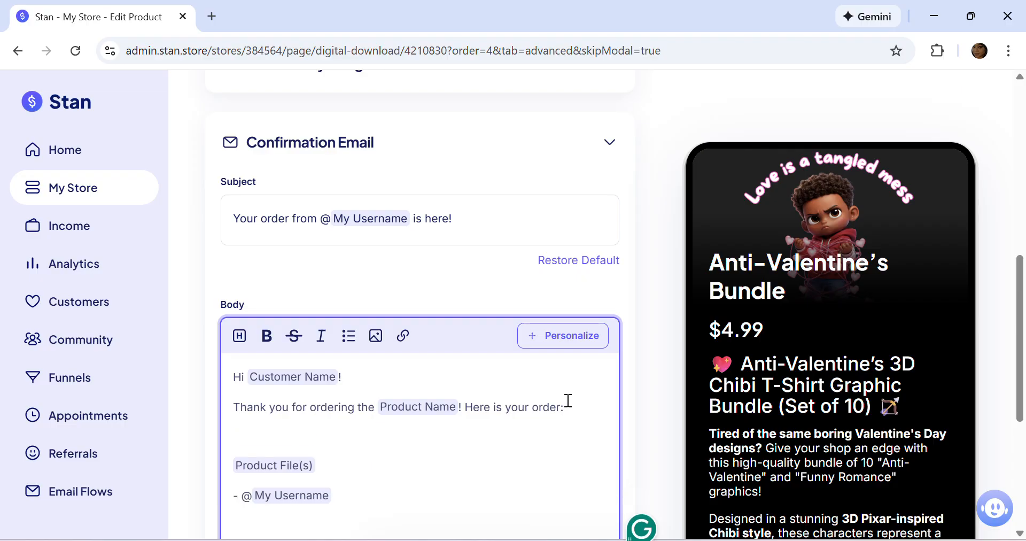
pyautogui.write('What Is Inside: Quantity: 20 High-Resolution Designs Format: Transparent PNG (Perfect for any shirt color!) Size: 4500 x 5400 px (300 DPI) Style: Pixar-inspired 3D Chibis')
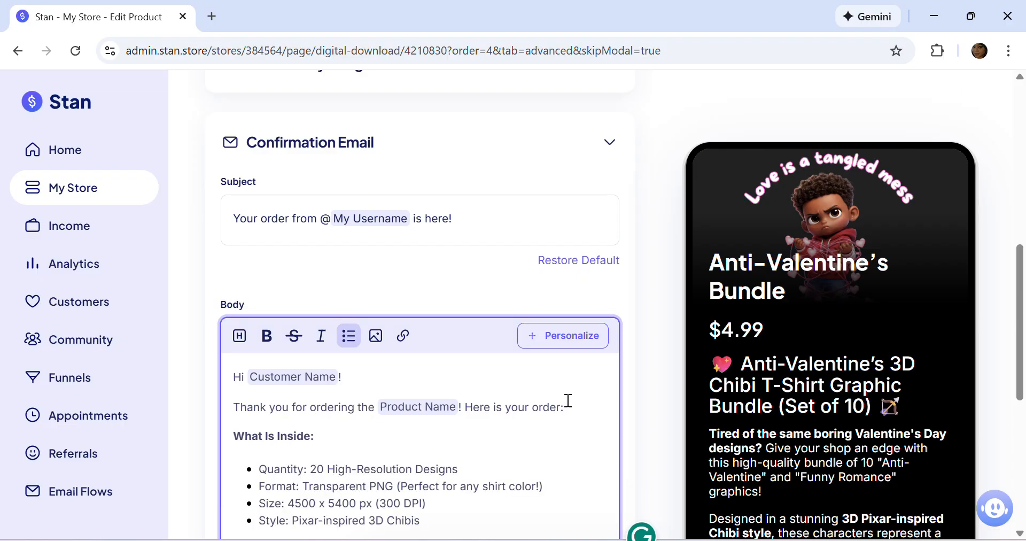
# Publish the Anti-Valentine's Bundle product and go to its entry in the store's landing pages list.
pyautogui.scroll(-2, 492, 445)
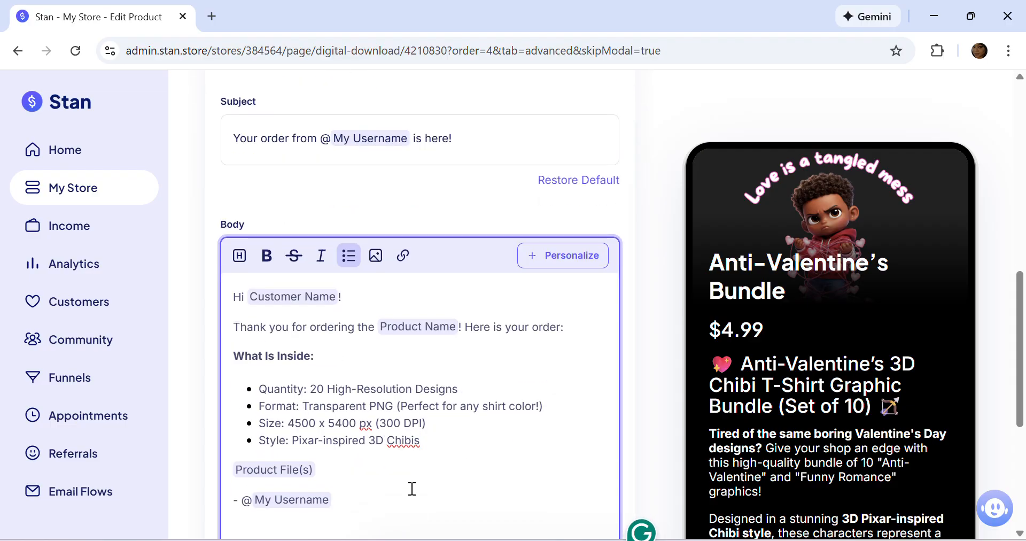
pyautogui.scroll(-2, 409, 489)
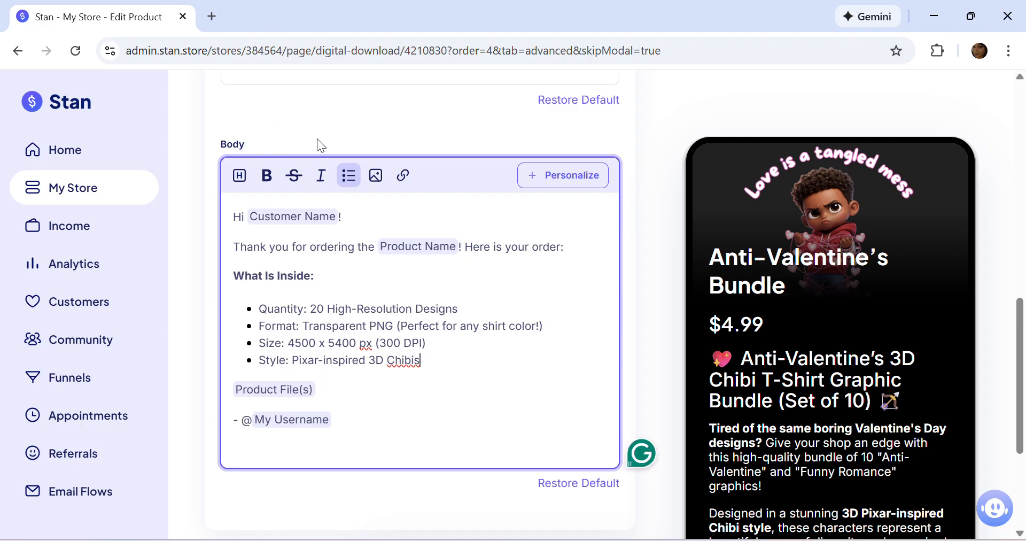
pyautogui.scroll(-4, 345, 161)
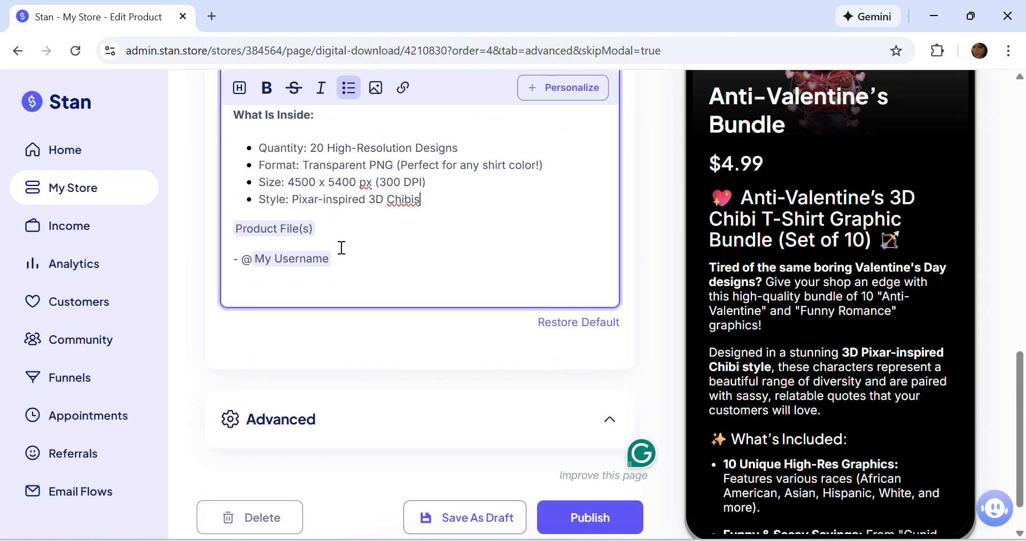
pyautogui.click(571, 468)
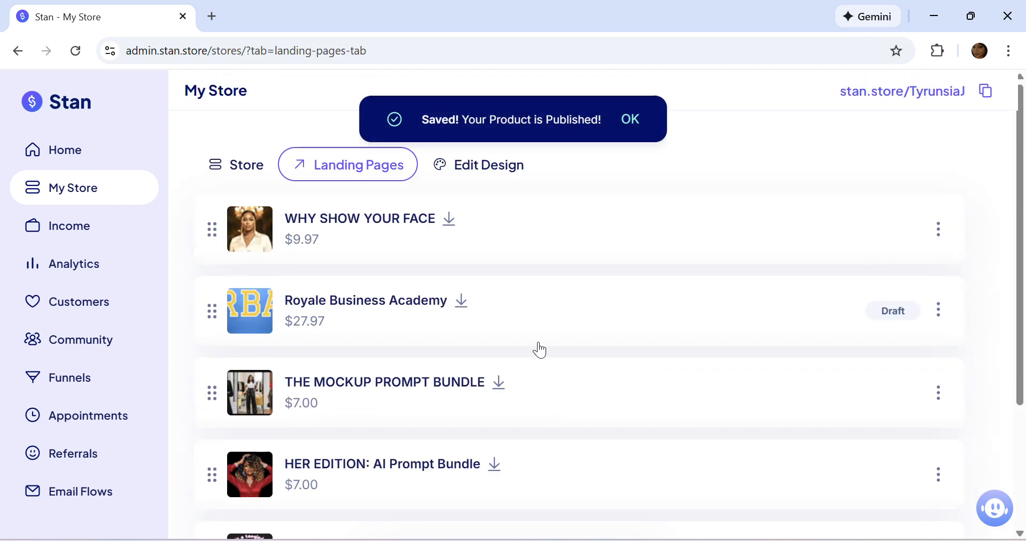
pyautogui.scroll(-3, 541, 350)
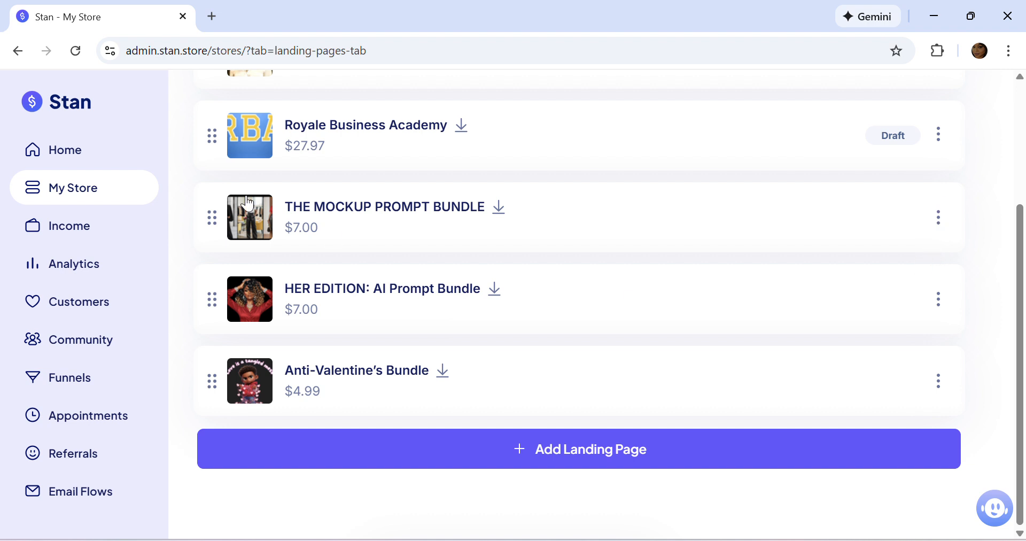
pyautogui.scroll(3, 308, 195)
pyautogui.scroll(-3, 308, 196)
pyautogui.scroll(3, 331, 214)
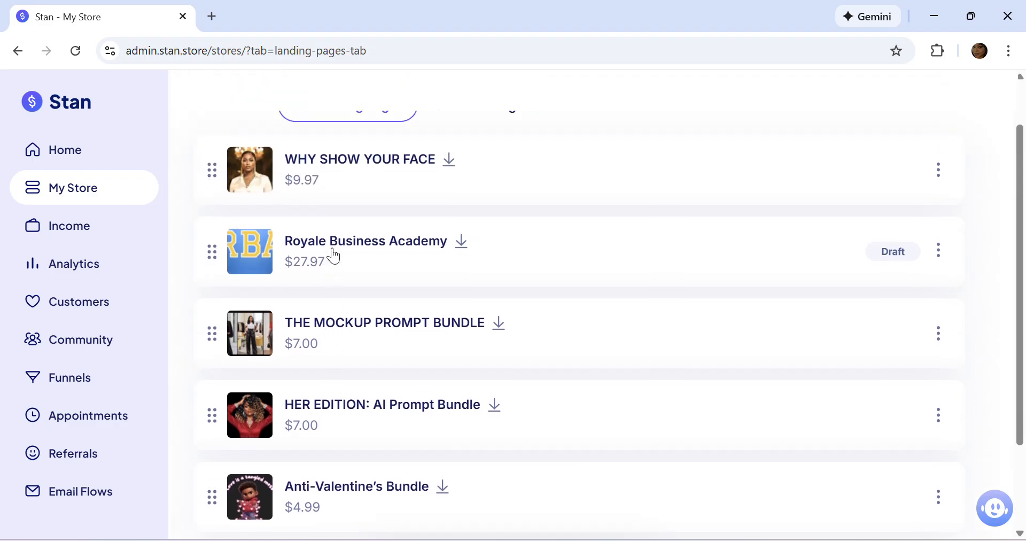
pyautogui.scroll(-2, 332, 257)
pyautogui.scroll(-2, 329, 309)
pyautogui.scroll(4, 332, 390)
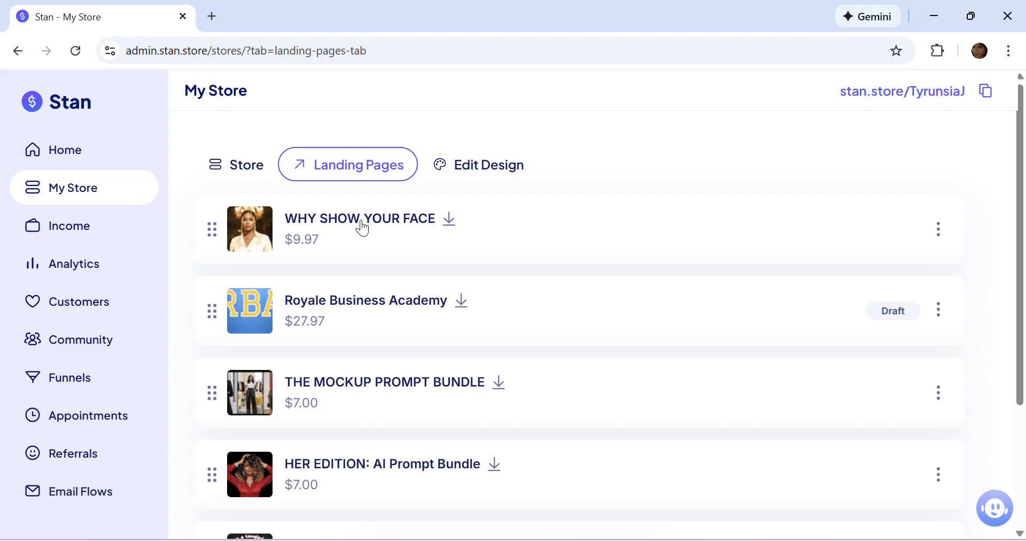
pyautogui.scroll(-3, 363, 229)
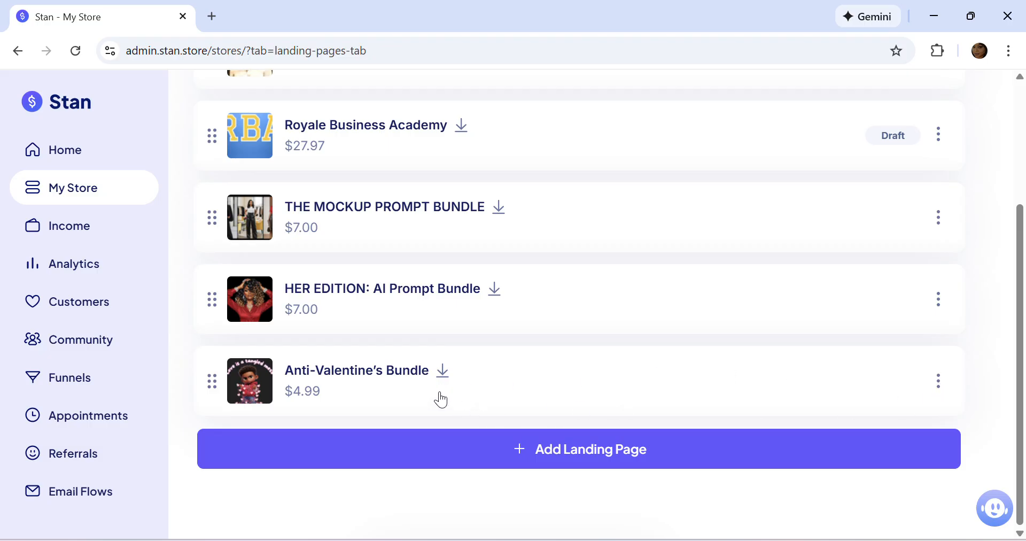
# Open the Anti-Valentine's Bundle product for editing and publish it again from the end of its checkout page settings.
pyautogui.click(392, 377)
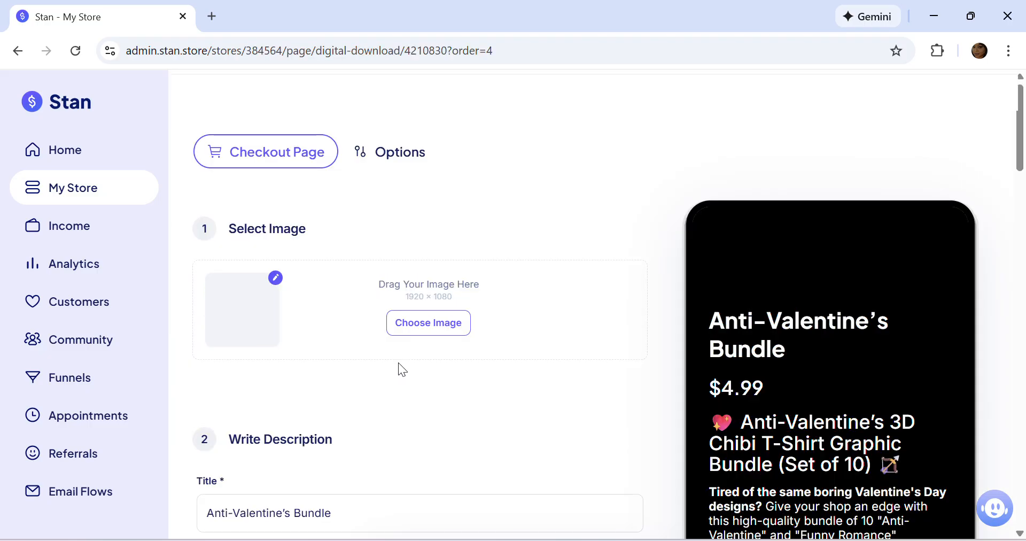
pyautogui.scroll(-4, 449, 342)
pyautogui.scroll(-15, 442, 357)
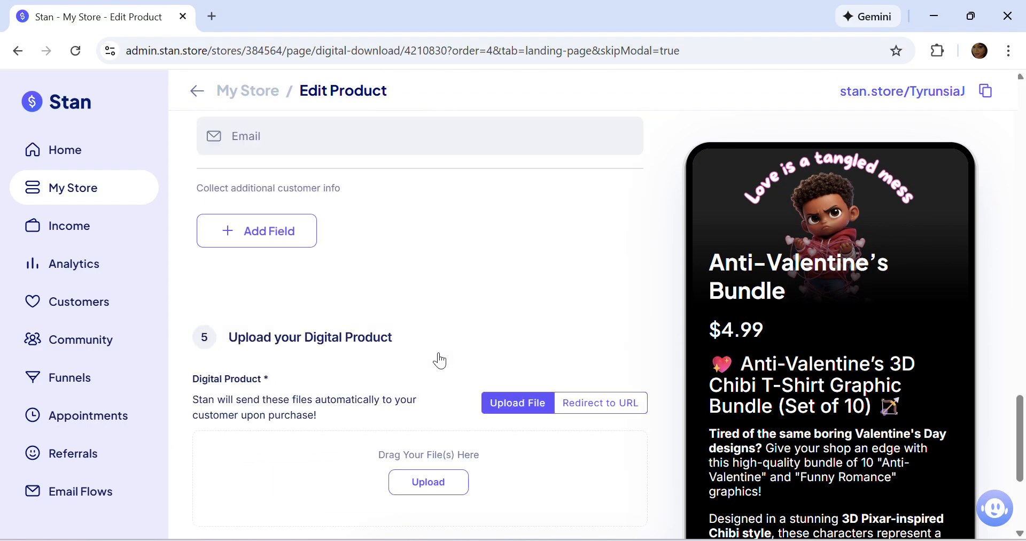
pyautogui.click(572, 470)
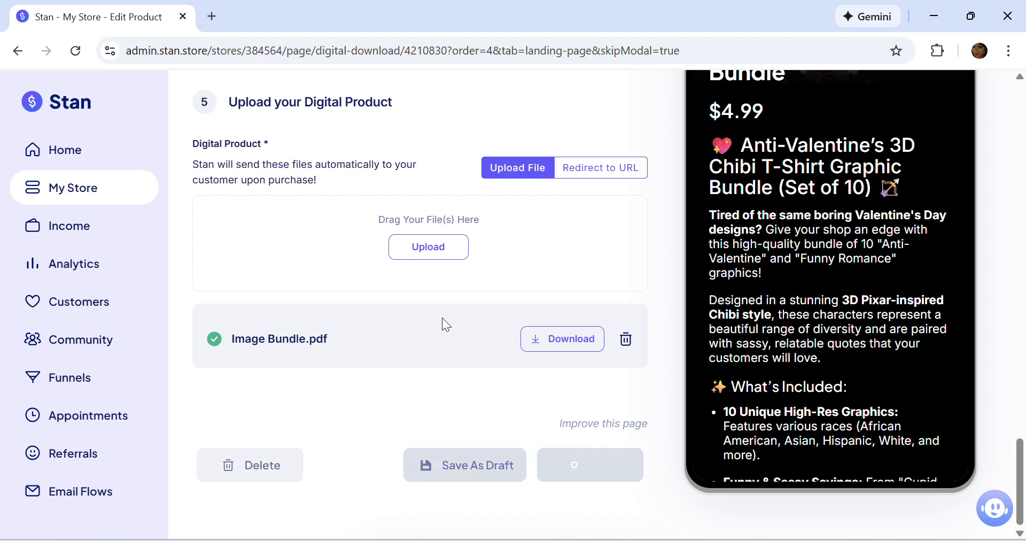
# Copy the Anti-Valentine's Bundle product's URL and open its live page in a new browser tab.
pyautogui.scroll(-3, 832, 371)
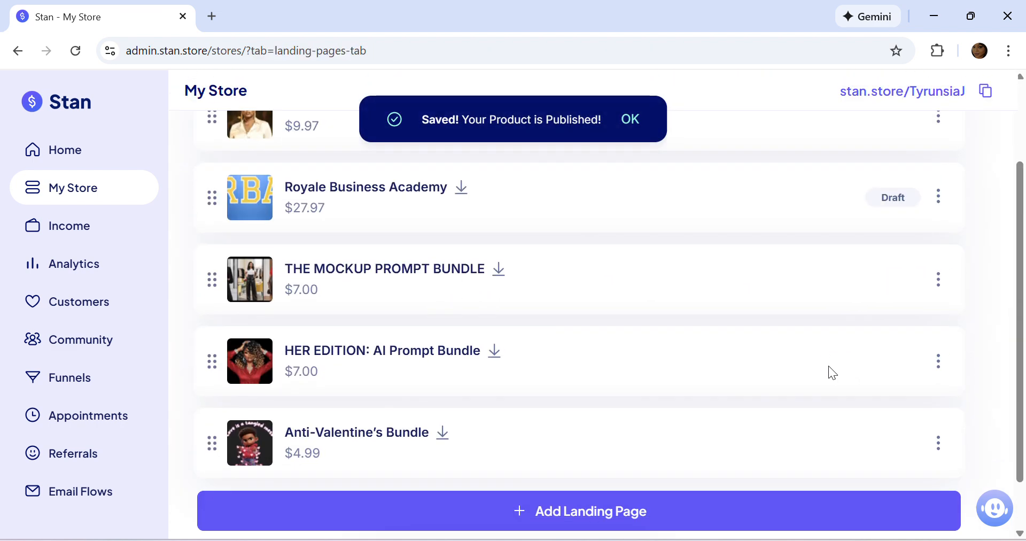
pyautogui.click(938, 388)
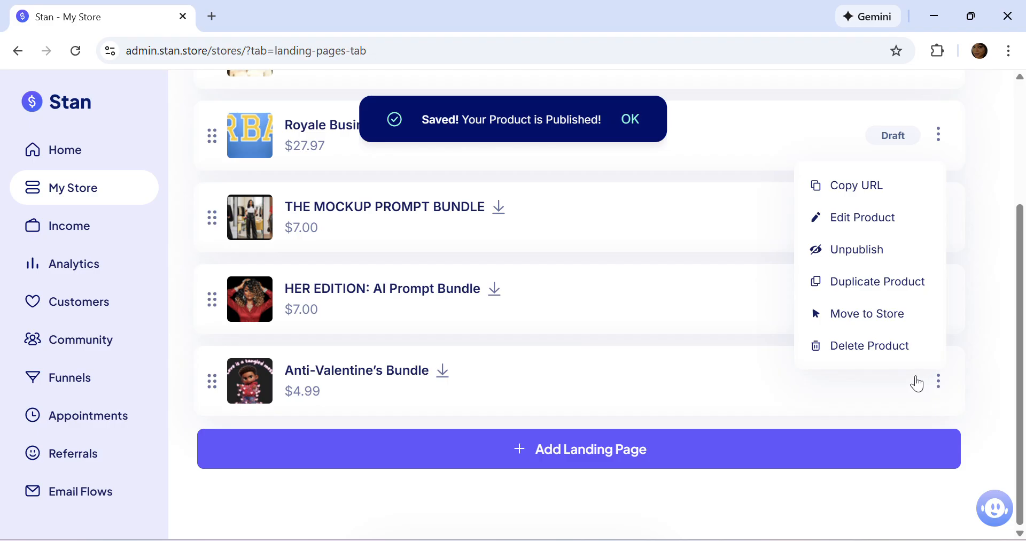
pyautogui.click(863, 193)
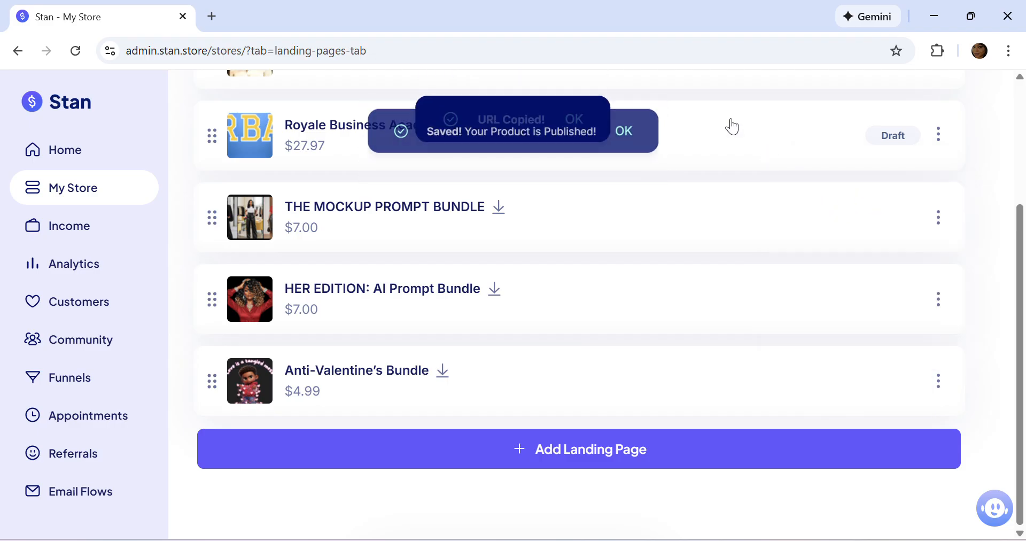
pyautogui.click(212, 16)
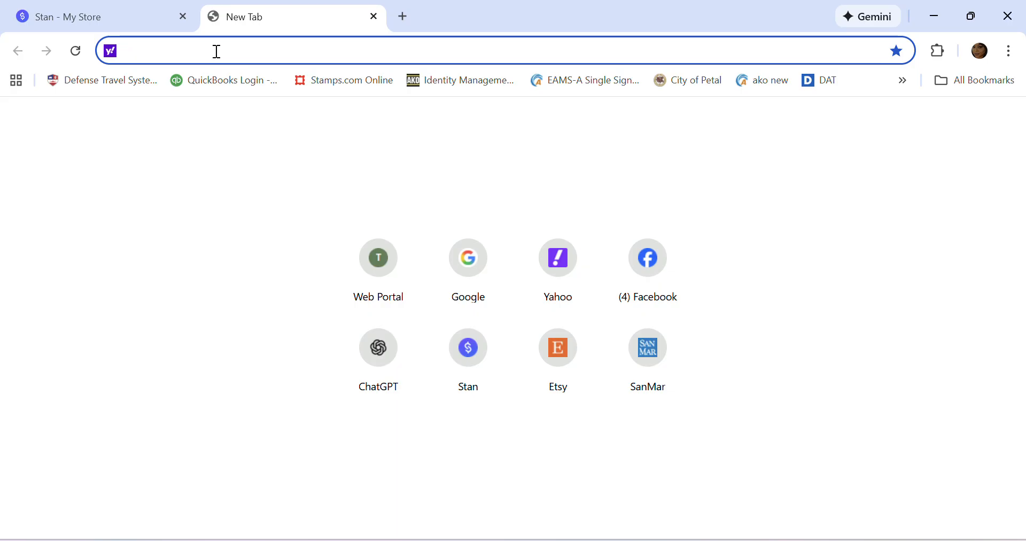
pyautogui.rightClick(218, 51)
pyautogui.click(267, 191)
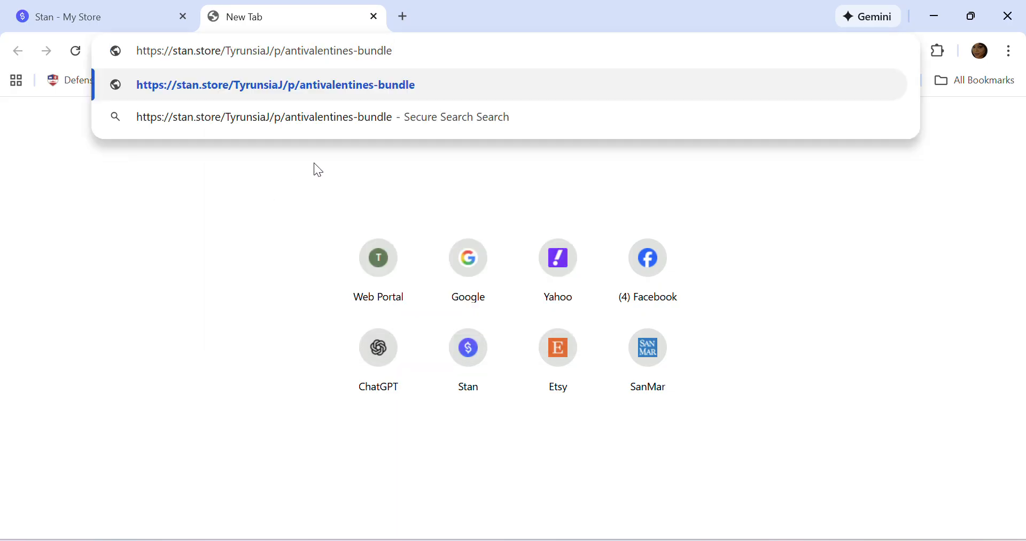
pyautogui.press('Return')
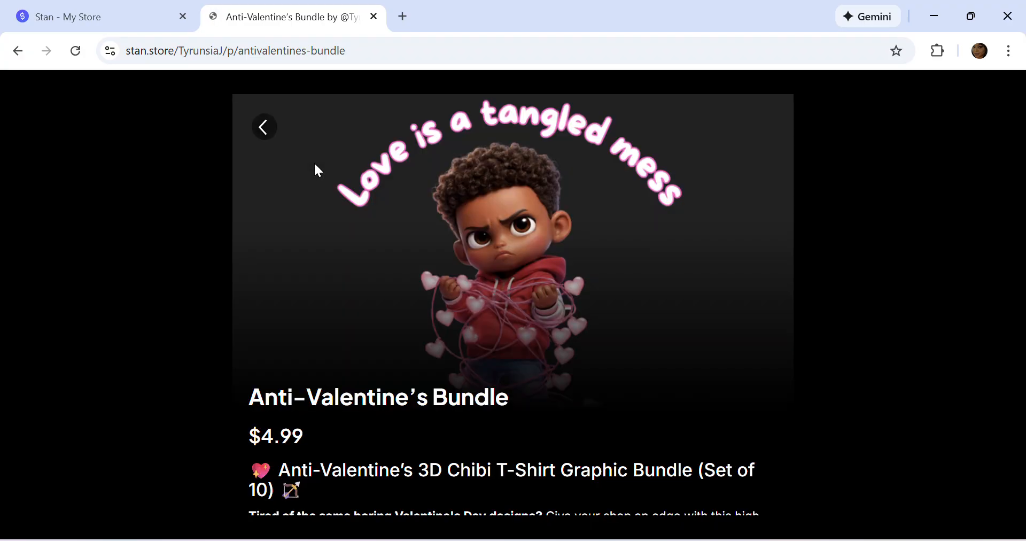
# Review the live bundle page from the cover image and description down to the customer fields and payment options.
pyautogui.scroll(-2, 598, 235)
pyautogui.scroll(-12, 581, 219)
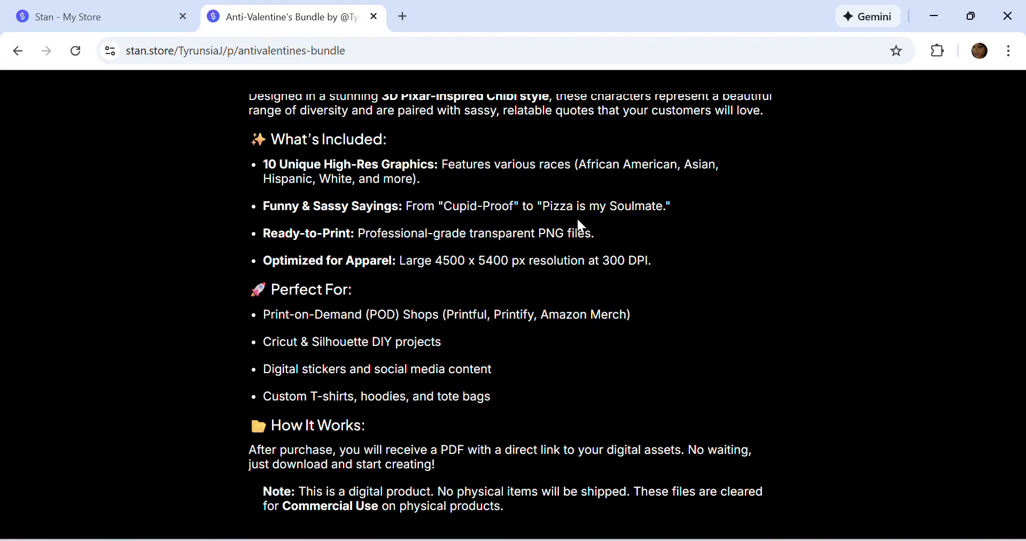
pyautogui.scroll(-3, 581, 233)
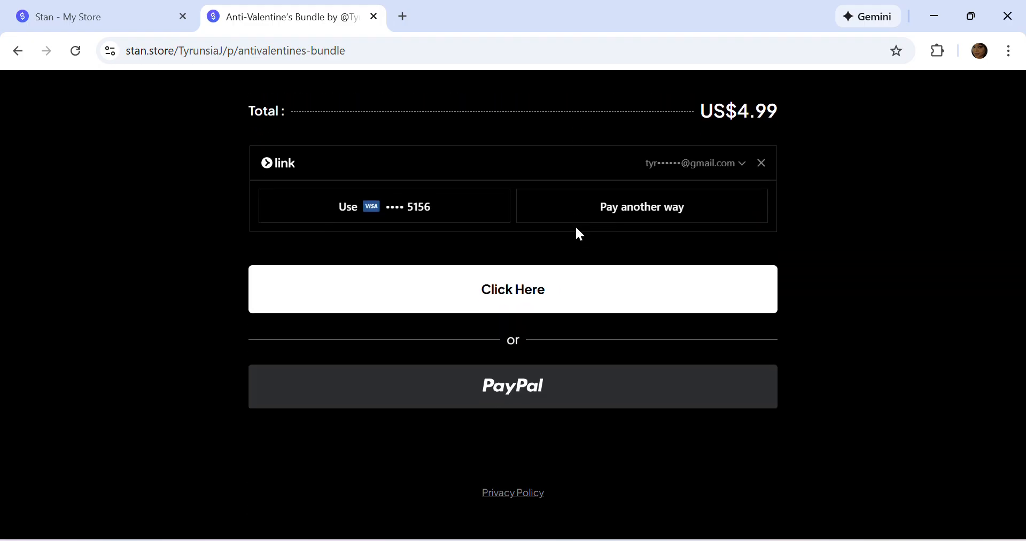
pyautogui.click(559, 300)
pyautogui.scroll(11, 560, 300)
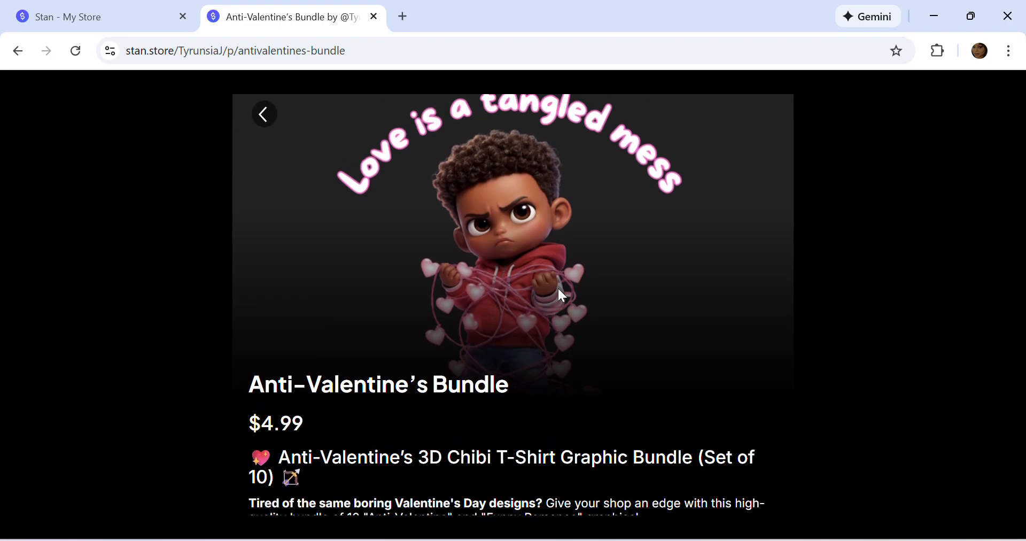
pyautogui.scroll(-7, 560, 294)
pyautogui.scroll(-10, 557, 287)
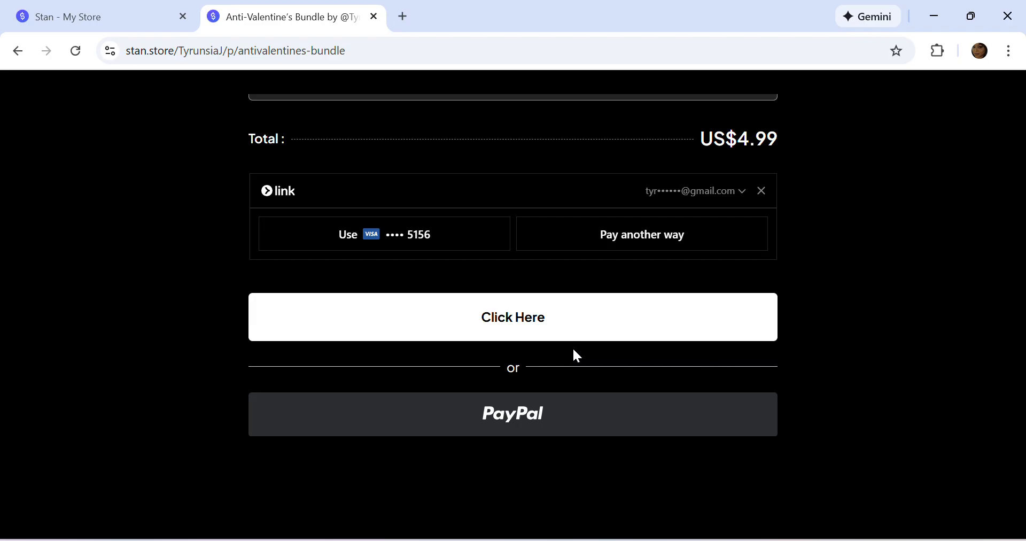
pyautogui.scroll(12, 569, 342)
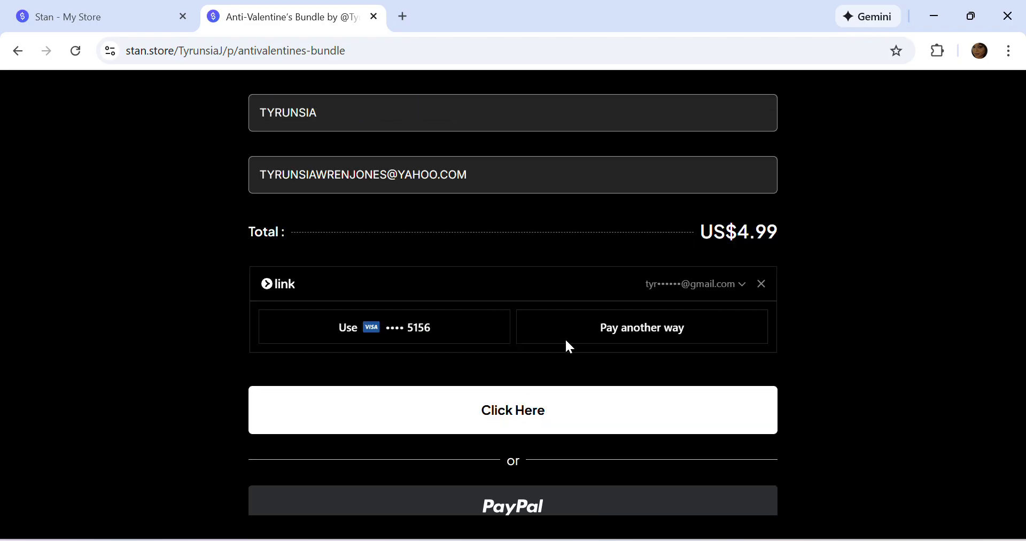
pyautogui.scroll(3, 545, 331)
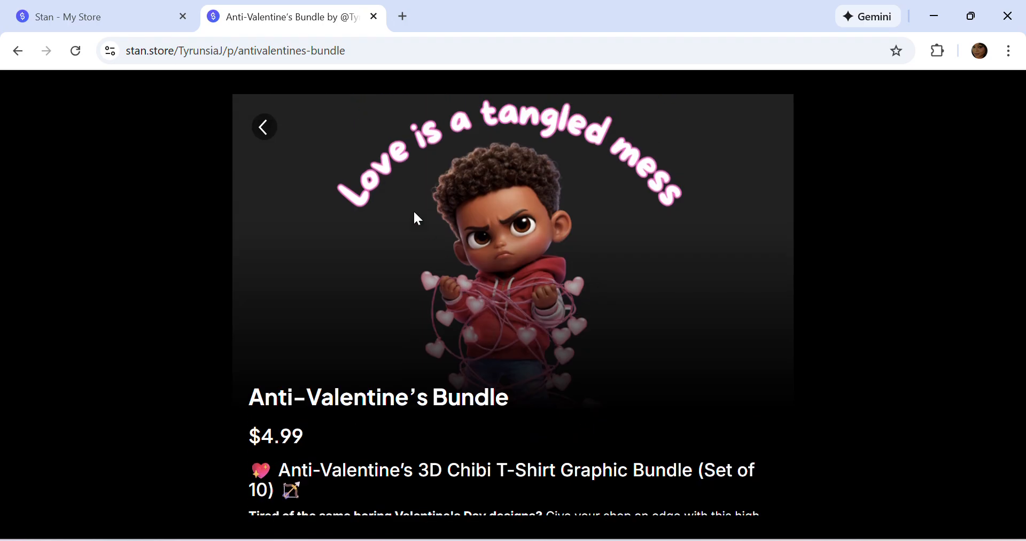
# Switch to Canva, bring up the "White Boy: A cute white chibi boy" design and close its sharing options.
pyautogui.moveTo(661, 540)
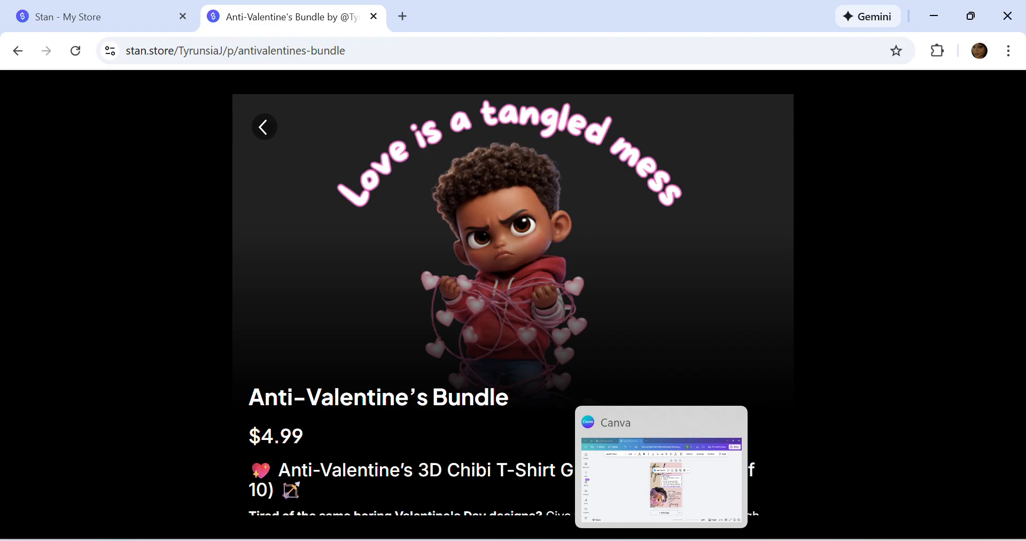
pyautogui.click(626, 483)
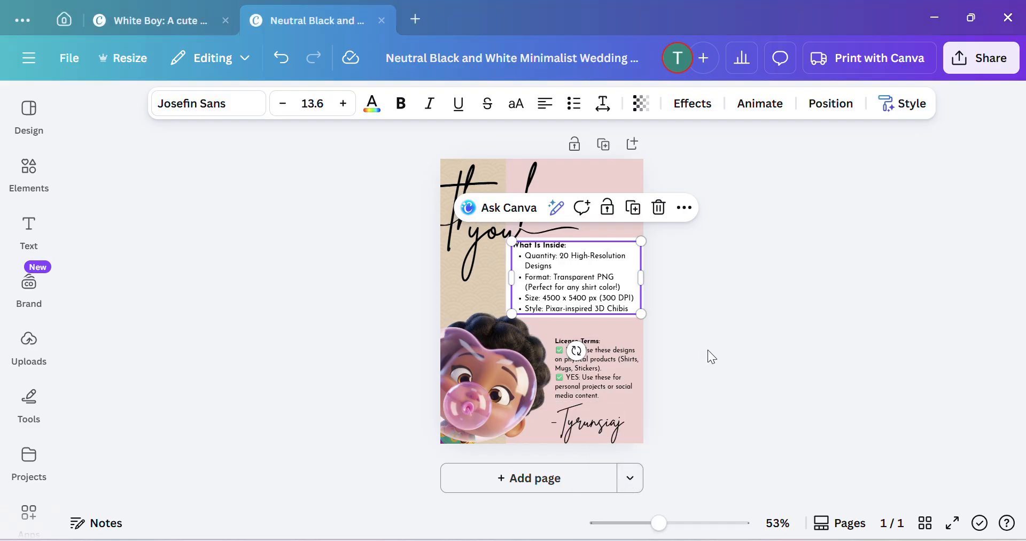
pyautogui.click(145, 22)
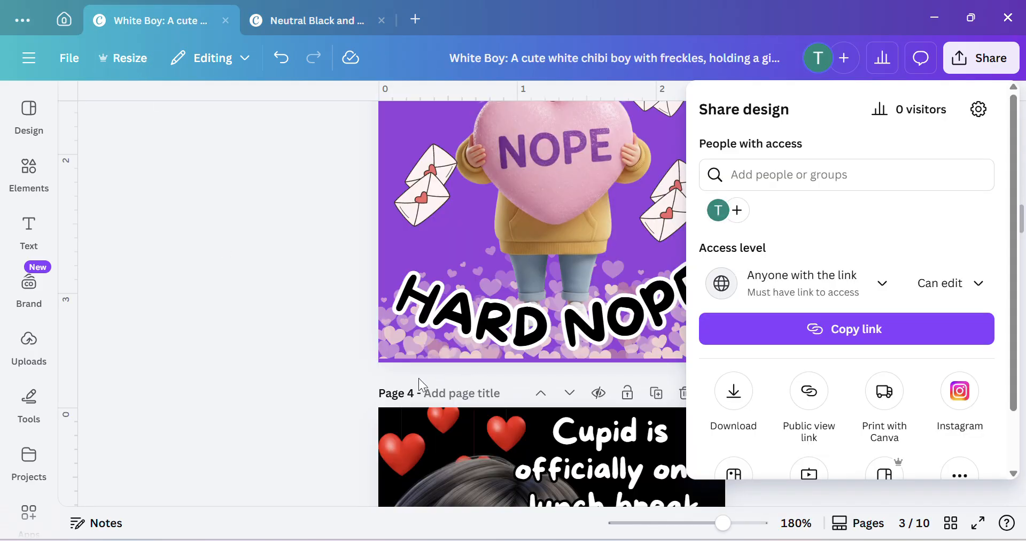
pyautogui.click(328, 307)
# Look through the bundle's graphics in the design from page 1 to page 10.
pyautogui.scroll(3, 731, 231)
pyautogui.scroll(-2, 731, 235)
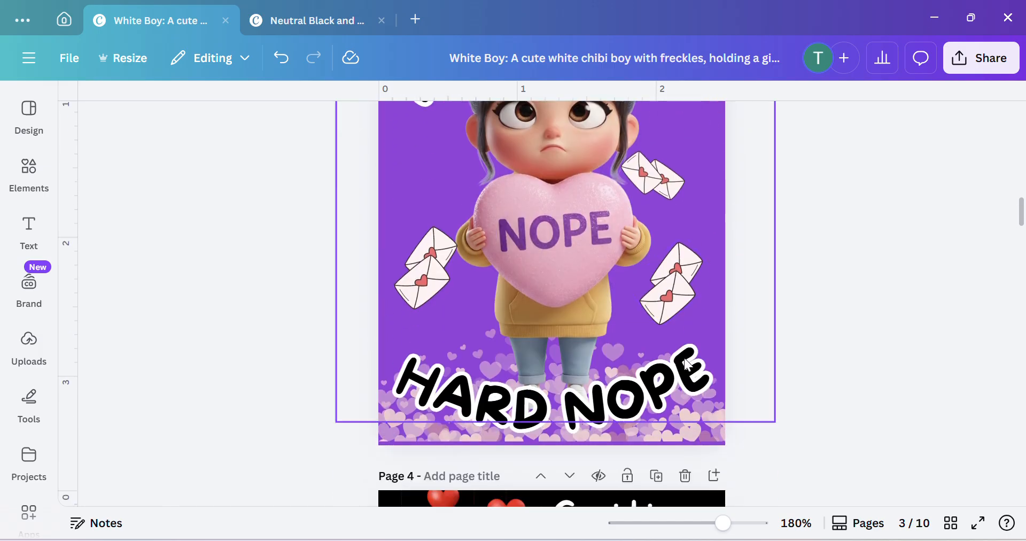
pyautogui.scroll(1, 730, 235)
pyautogui.moveTo(722, 523); pyautogui.dragTo(672, 522)
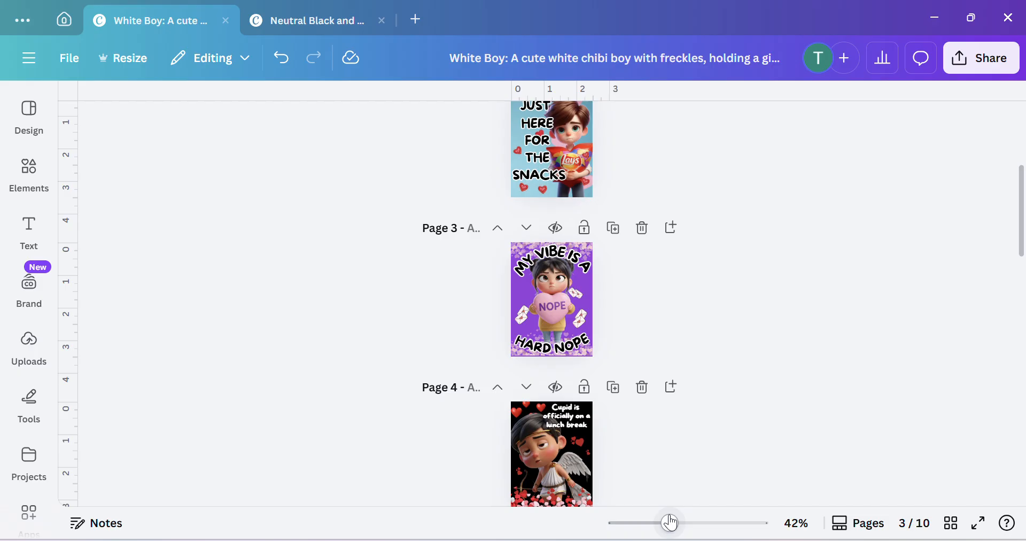
pyautogui.scroll(5, 619, 280)
pyautogui.scroll(-1, 582, 305)
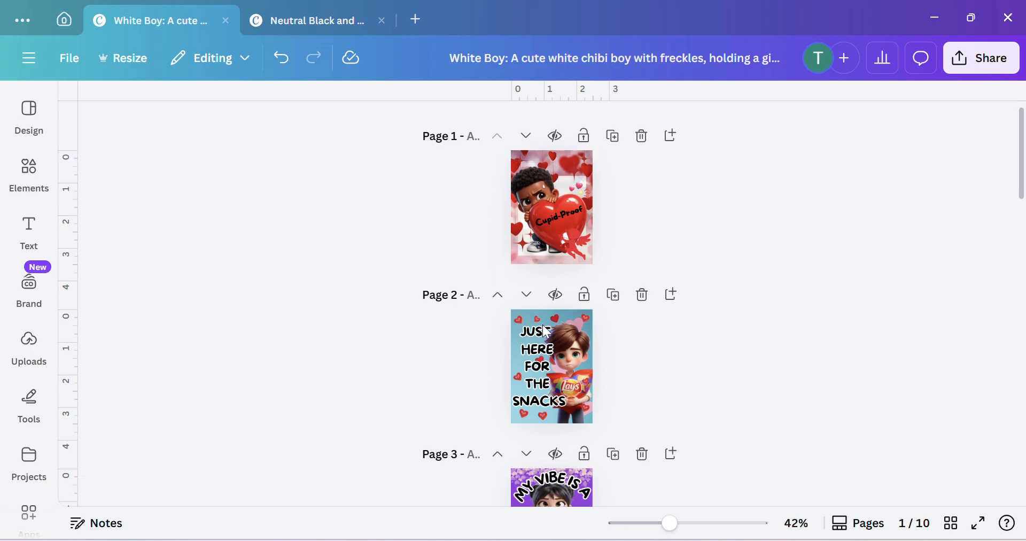
pyautogui.scroll(-20, 546, 332)
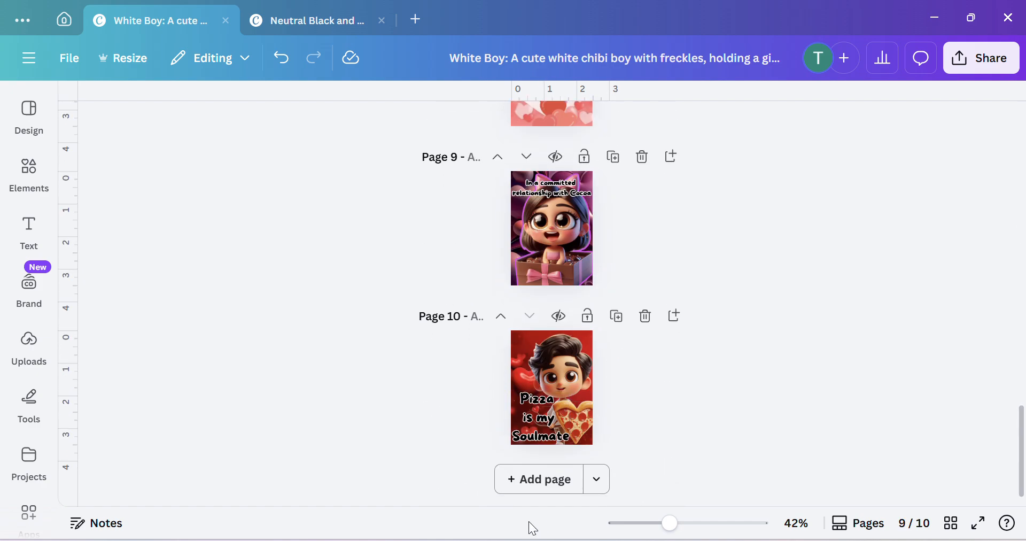
pyautogui.scroll(17, 528, 203)
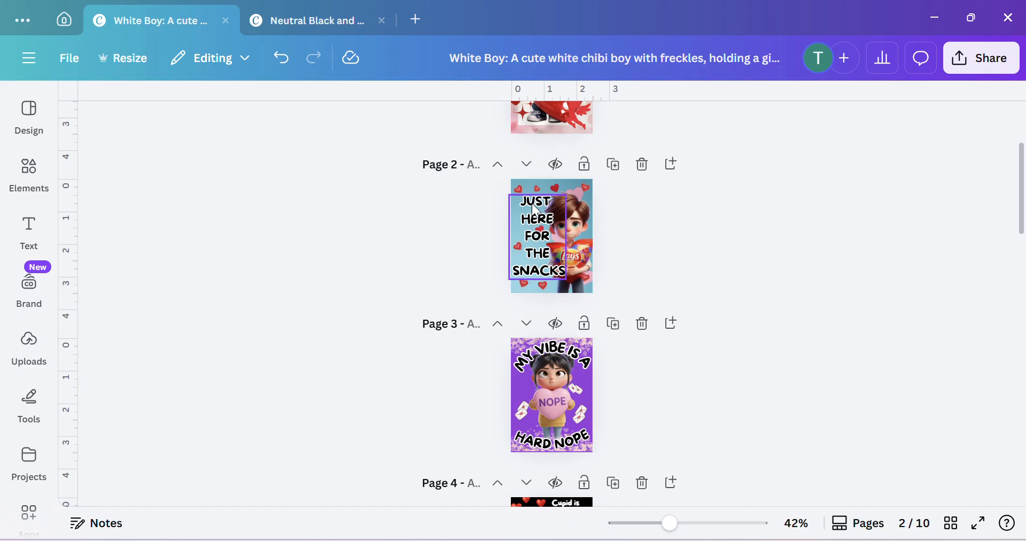
pyautogui.scroll(3, 536, 208)
pyautogui.scroll(-7, 540, 321)
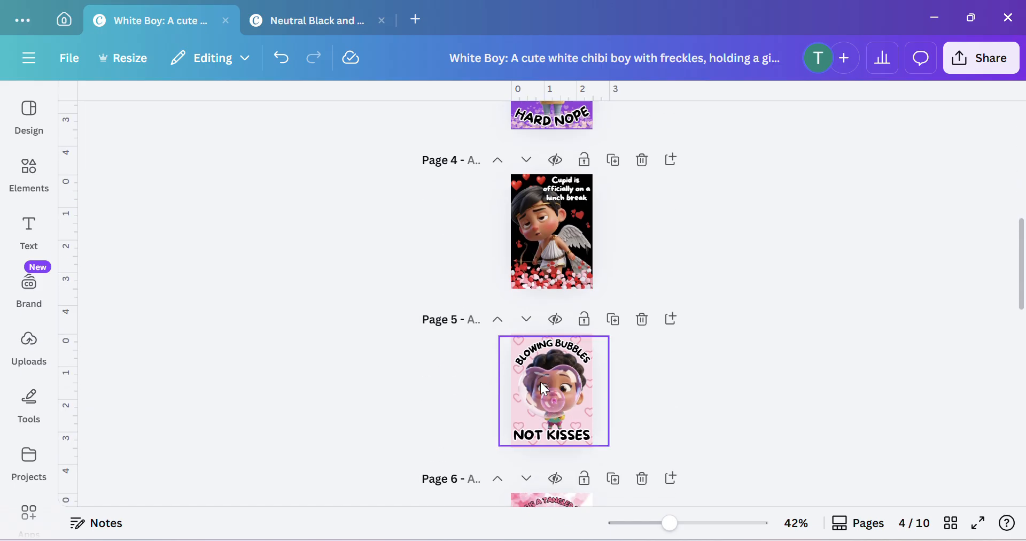
pyautogui.scroll(-9, 541, 383)
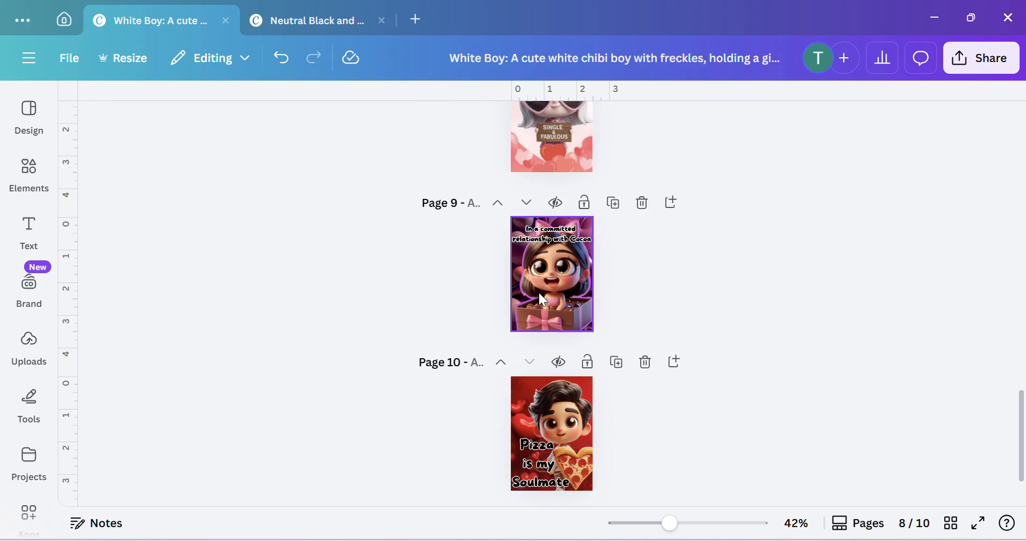
pyautogui.scroll(-1, 543, 299)
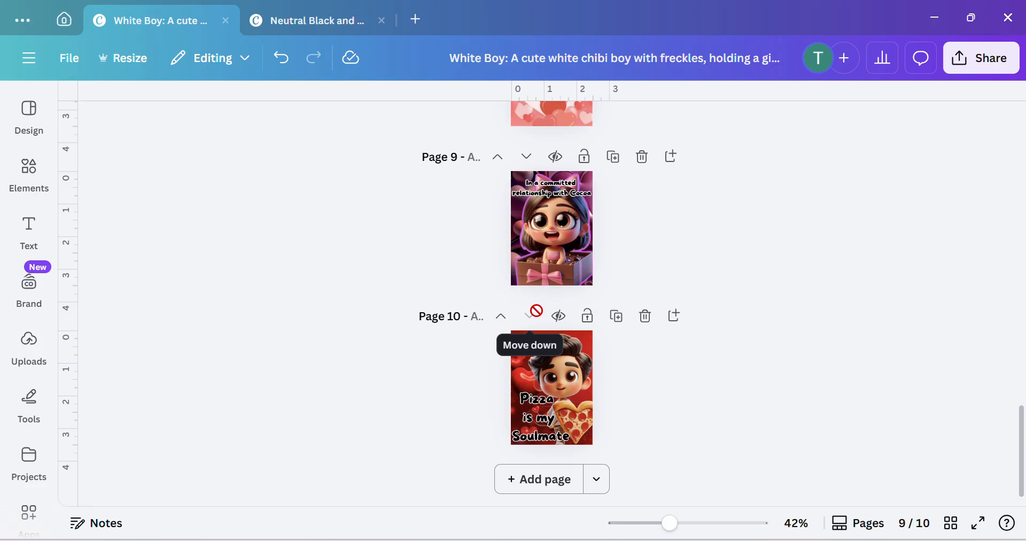
pyautogui.scroll(3, 556, 222)
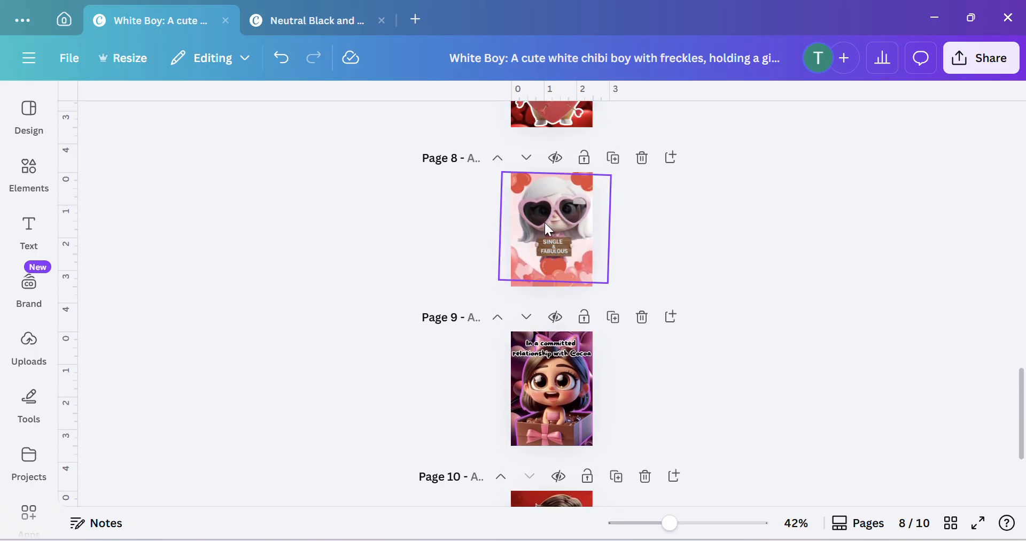